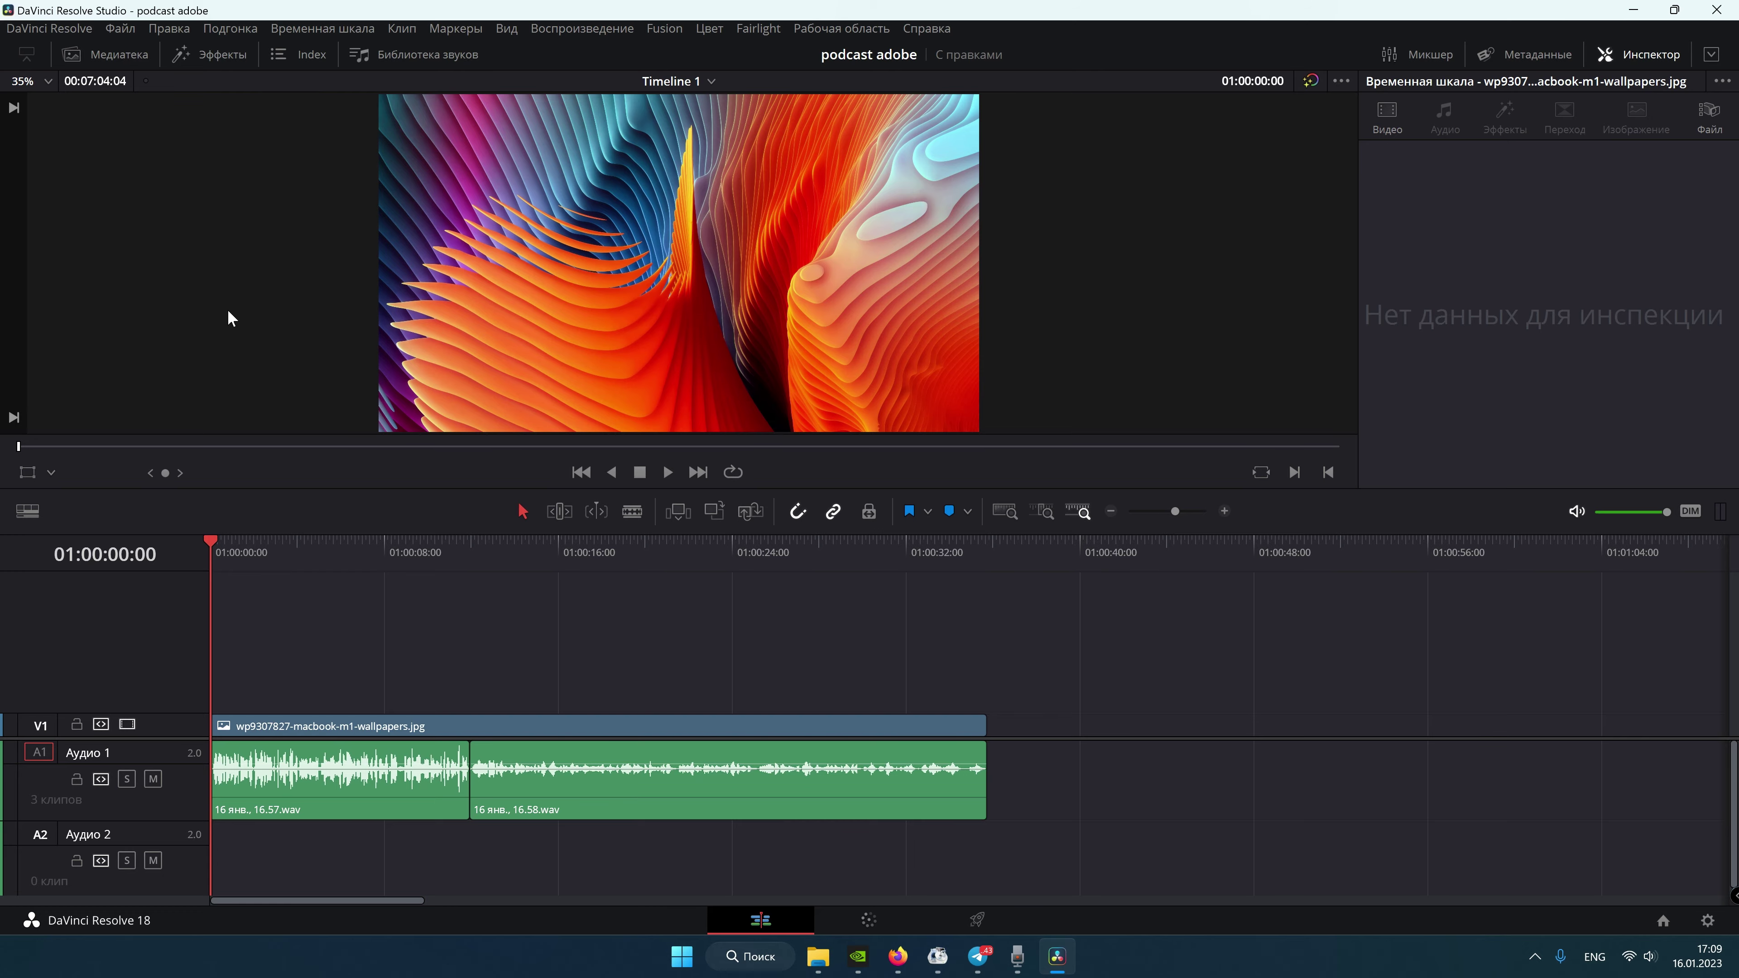
- Play the original recordings 16 янв., 16.57.wav and 16 янв., 16.58.wav from the start of the timeline and stop past their end
key(space)
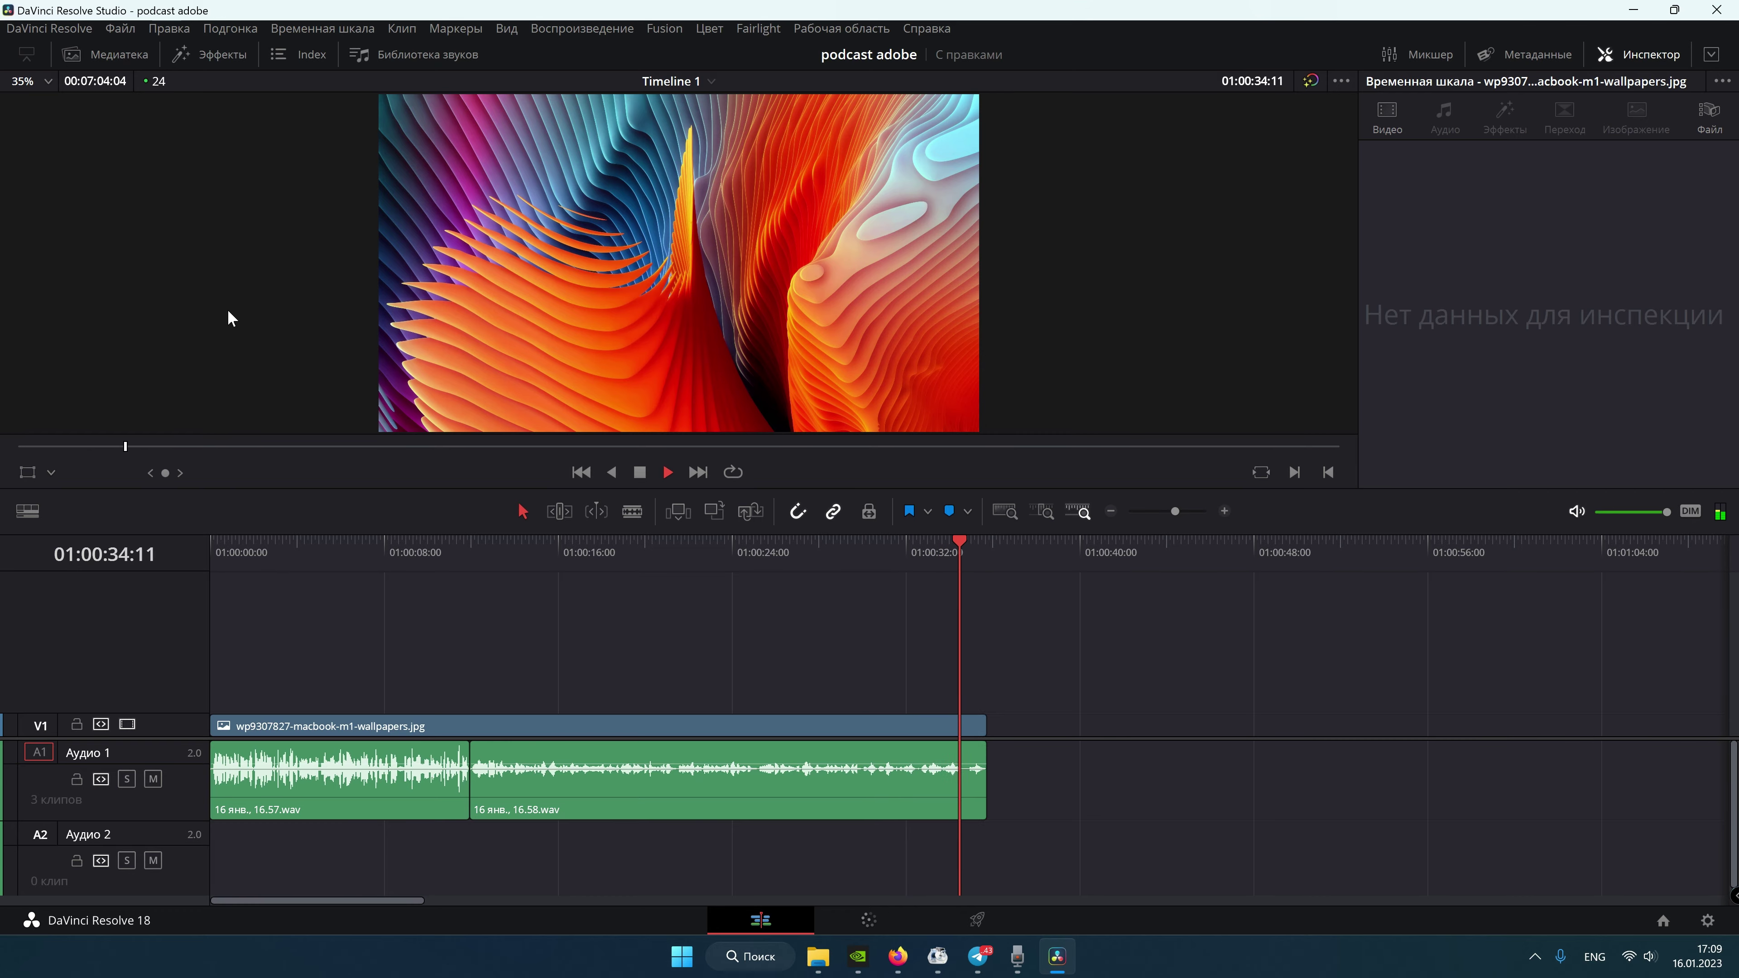
key(space)
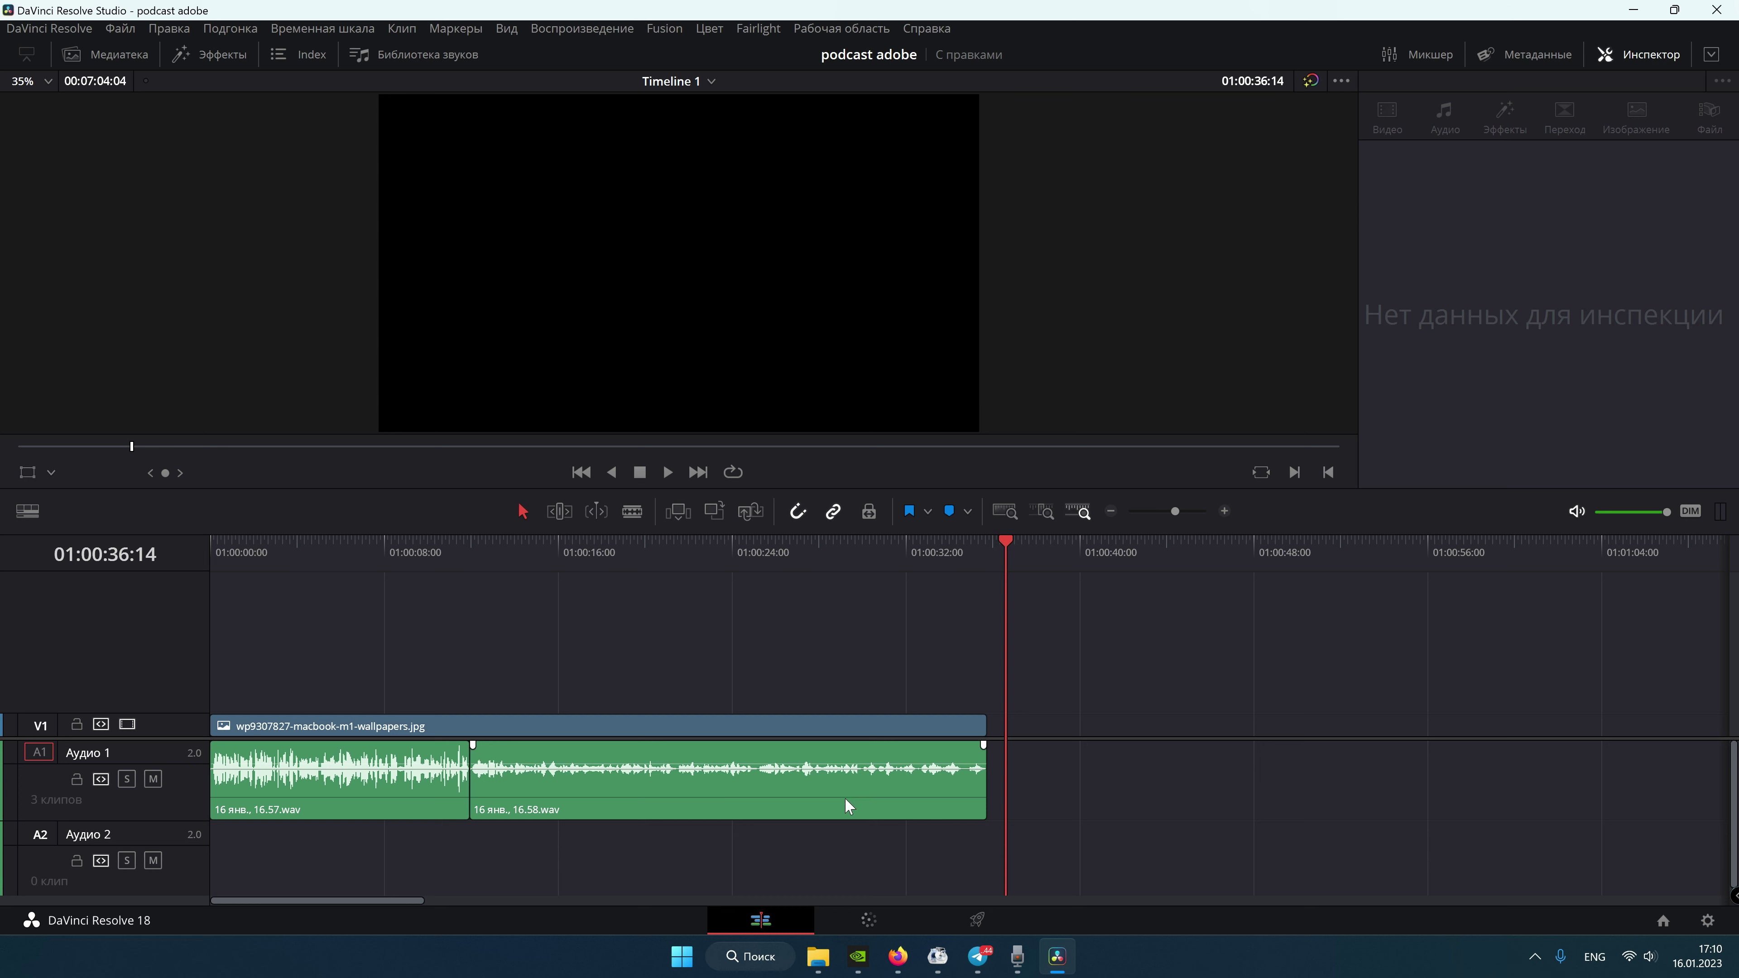
- Switch to the Adobe Podcast site in Firefox and open its Enhance speech tool
click(898, 955)
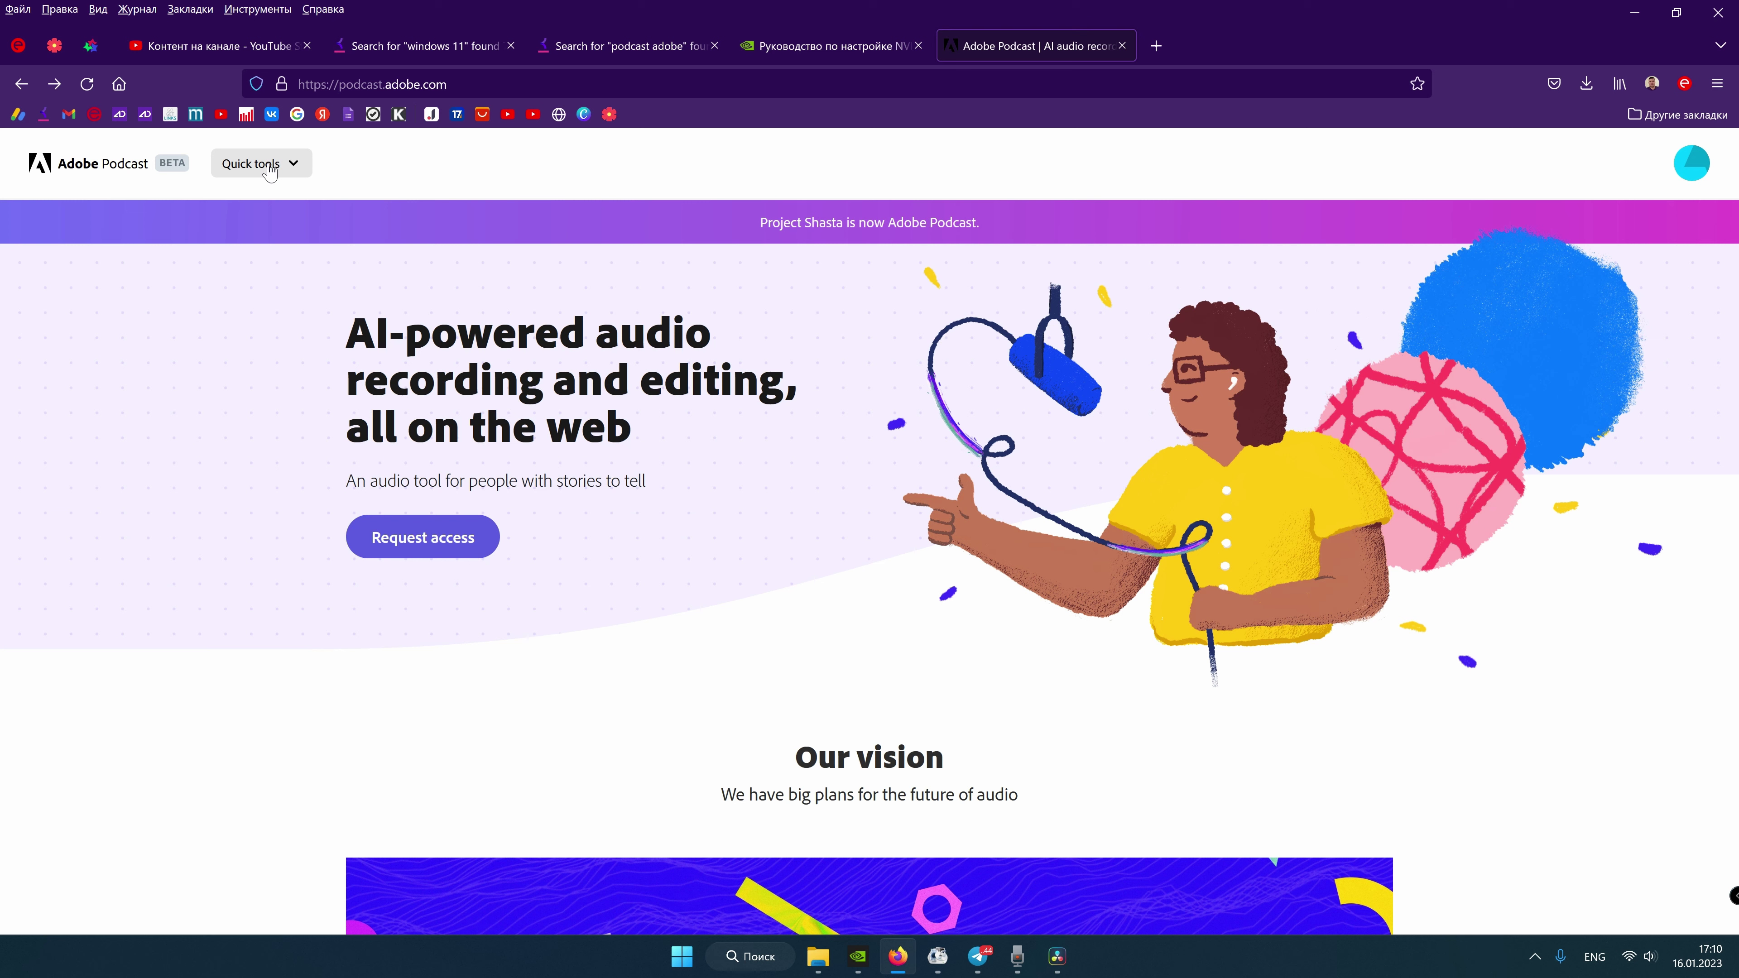
click(252, 175)
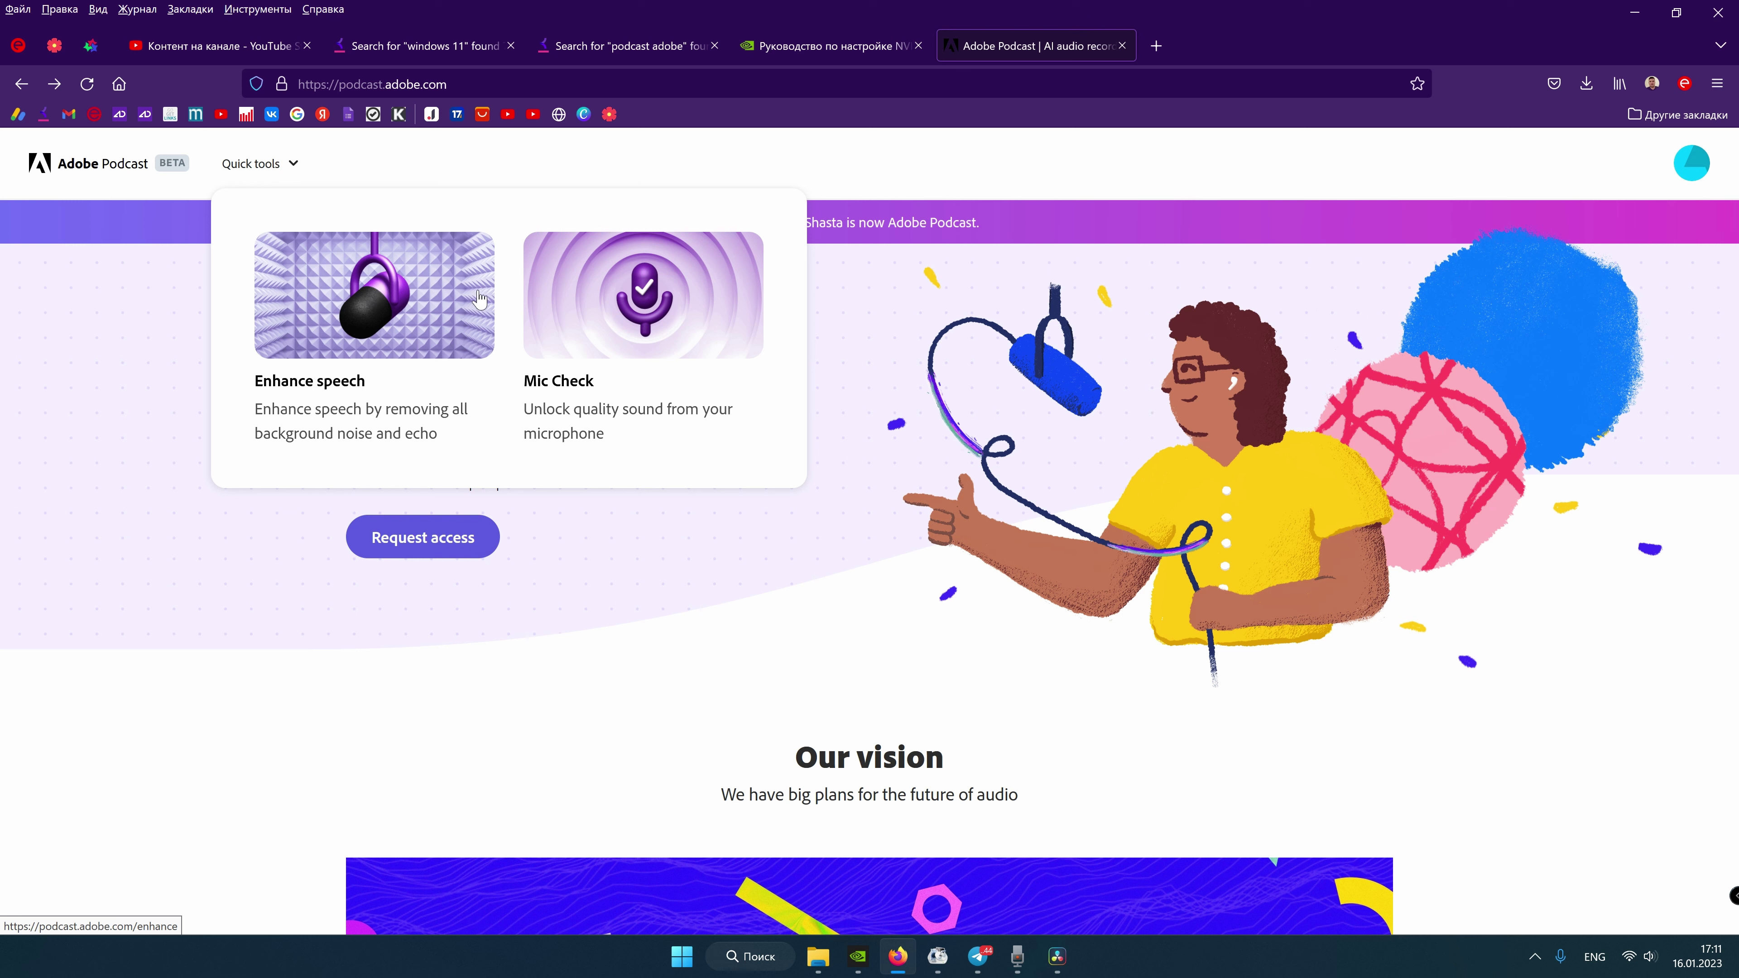
click(380, 293)
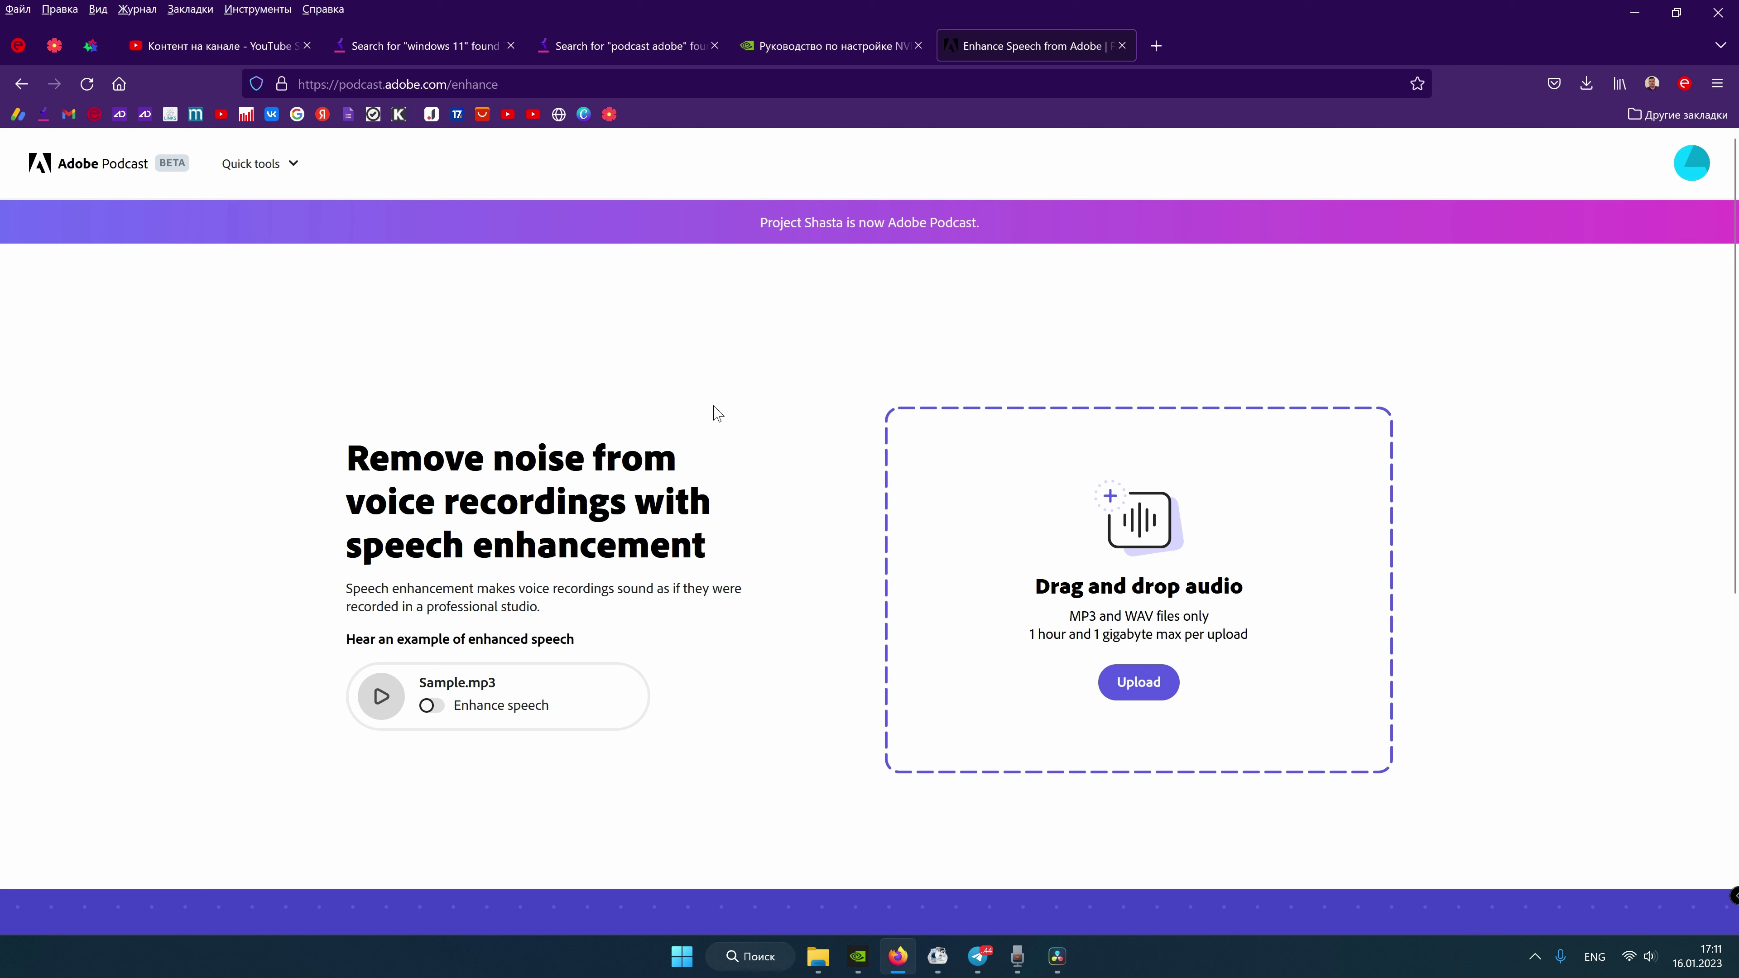
- Examine the upload area's accepted audio formats and its length and size limits, glancing at Format Factory as a converter
drag(1069, 616, 1068, 635)
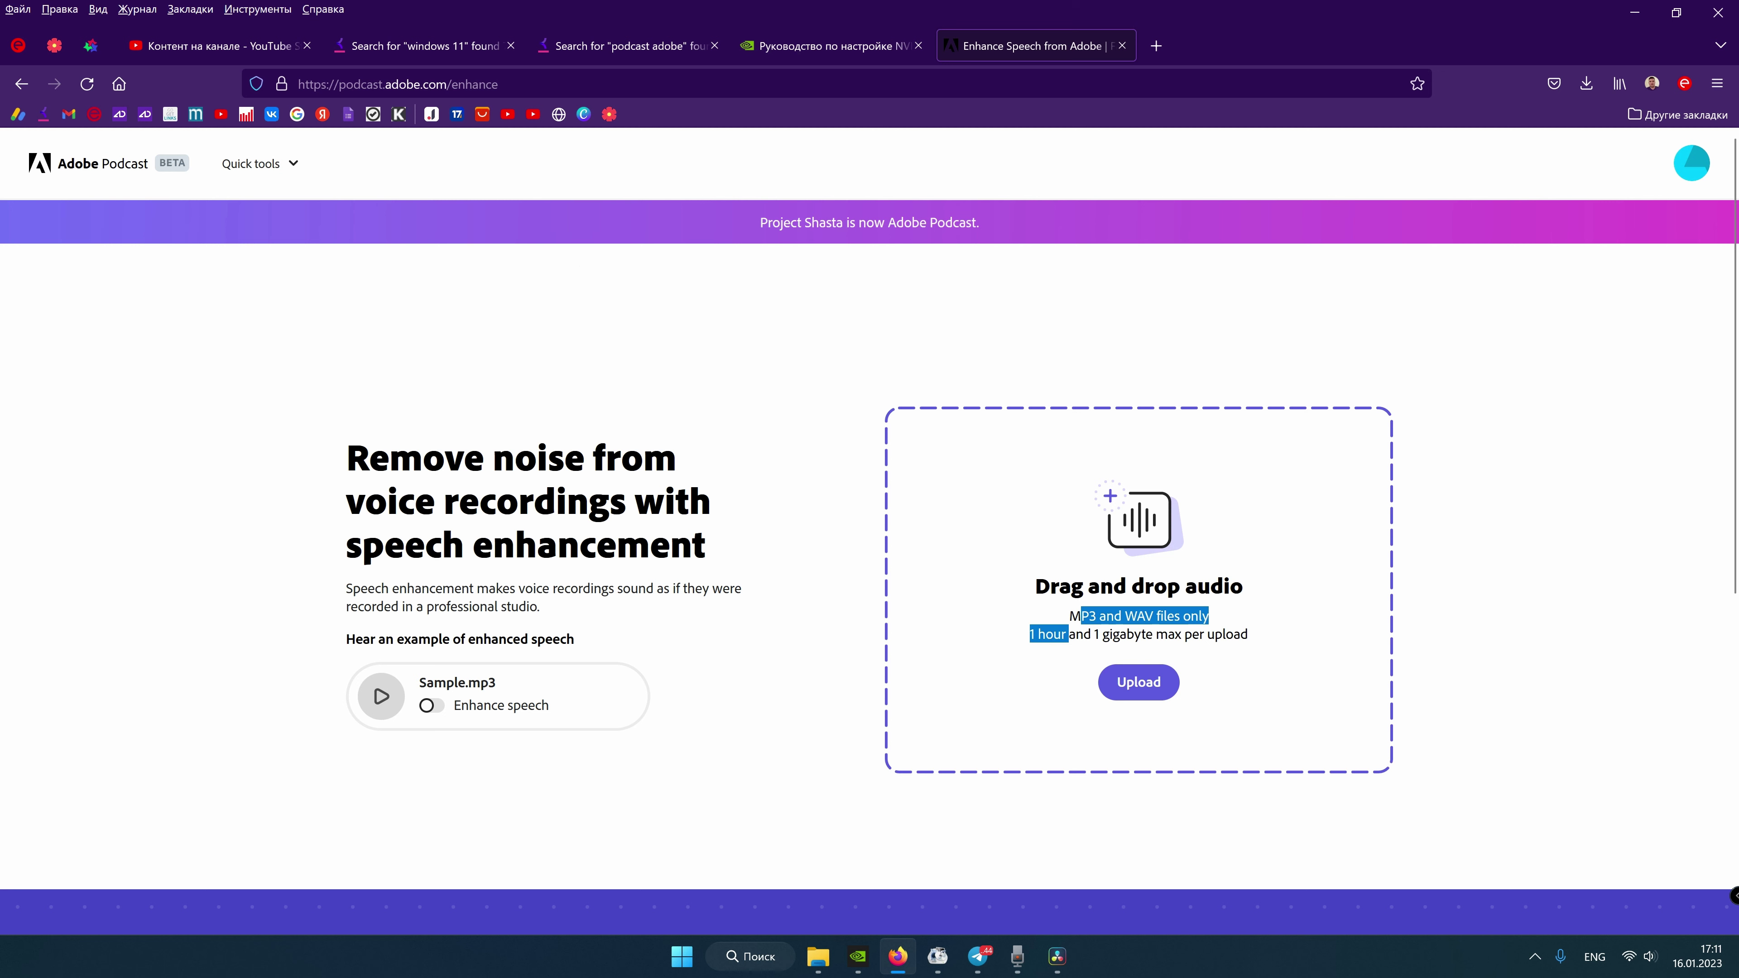
double_click(1083, 615)
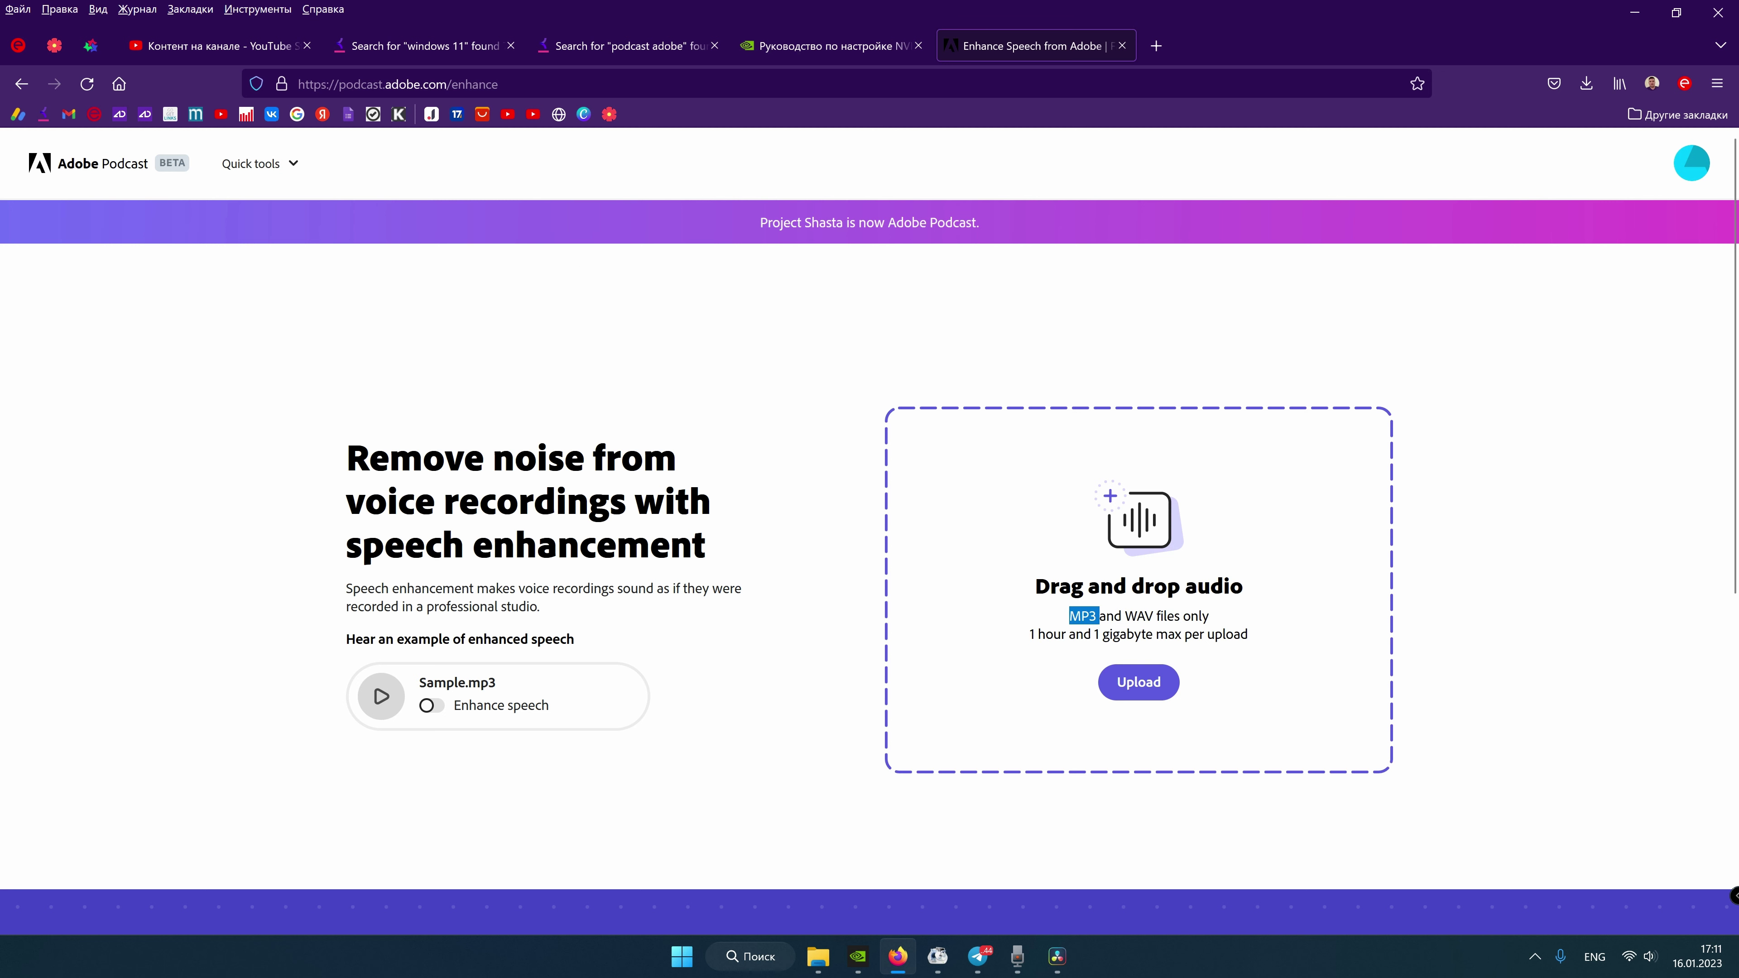
double_click(1139, 616)
click(1262, 652)
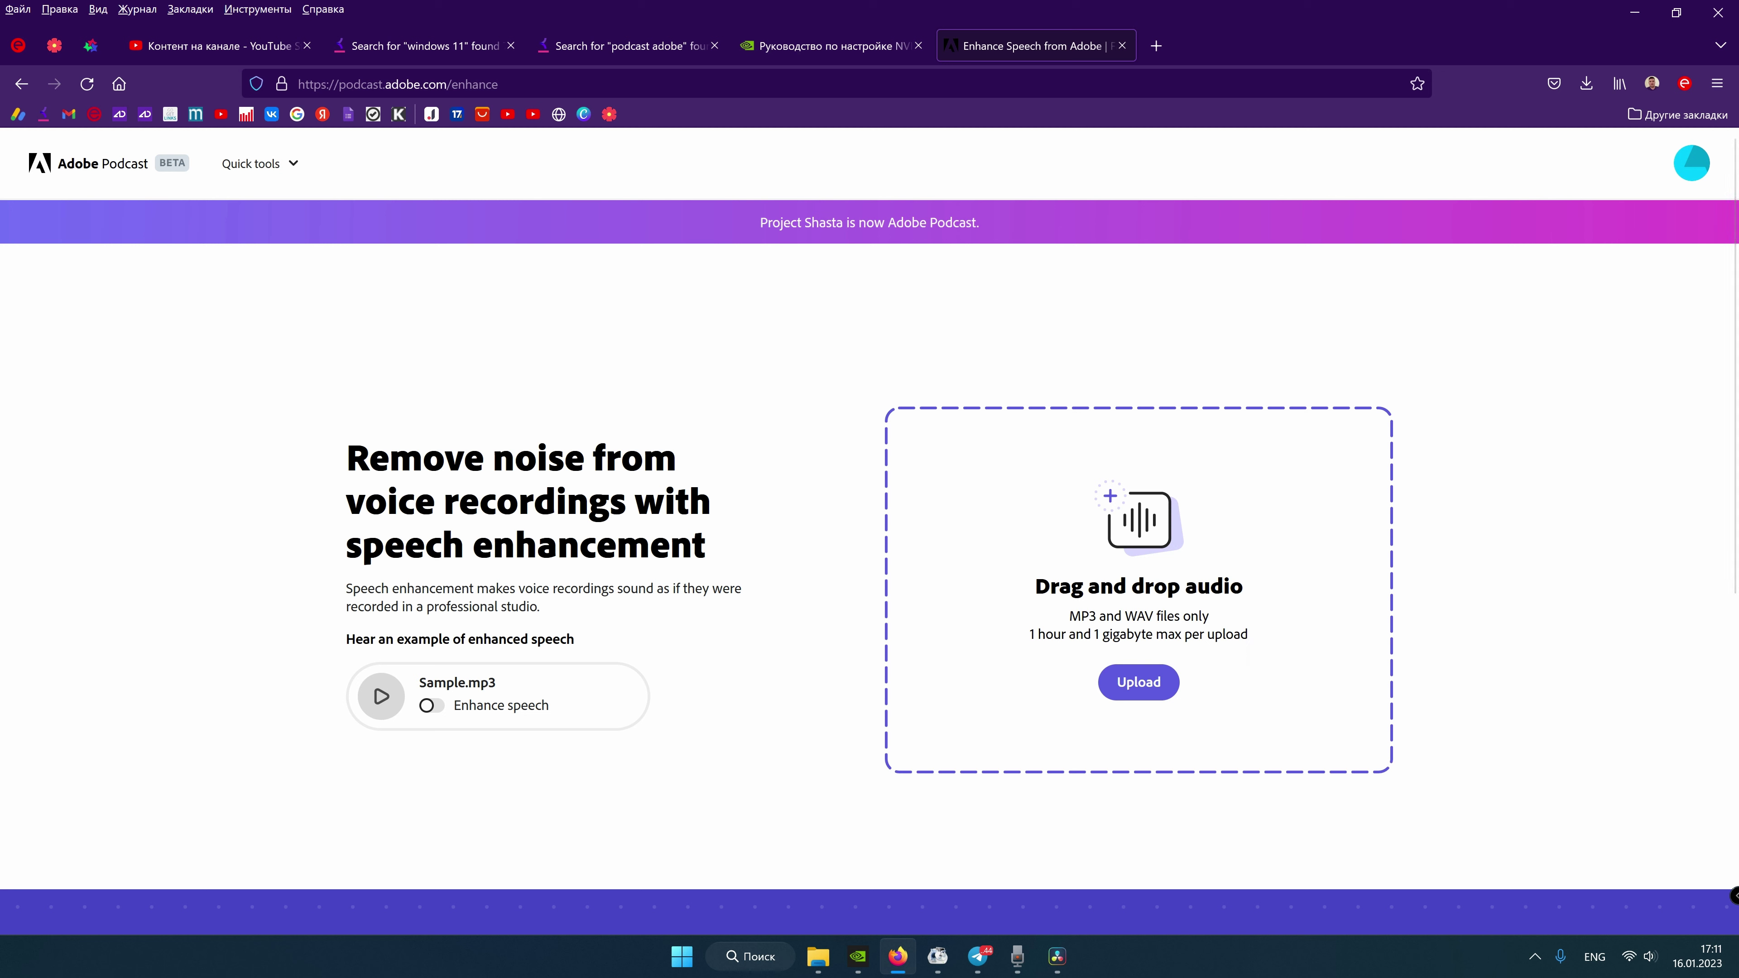
click(938, 955)
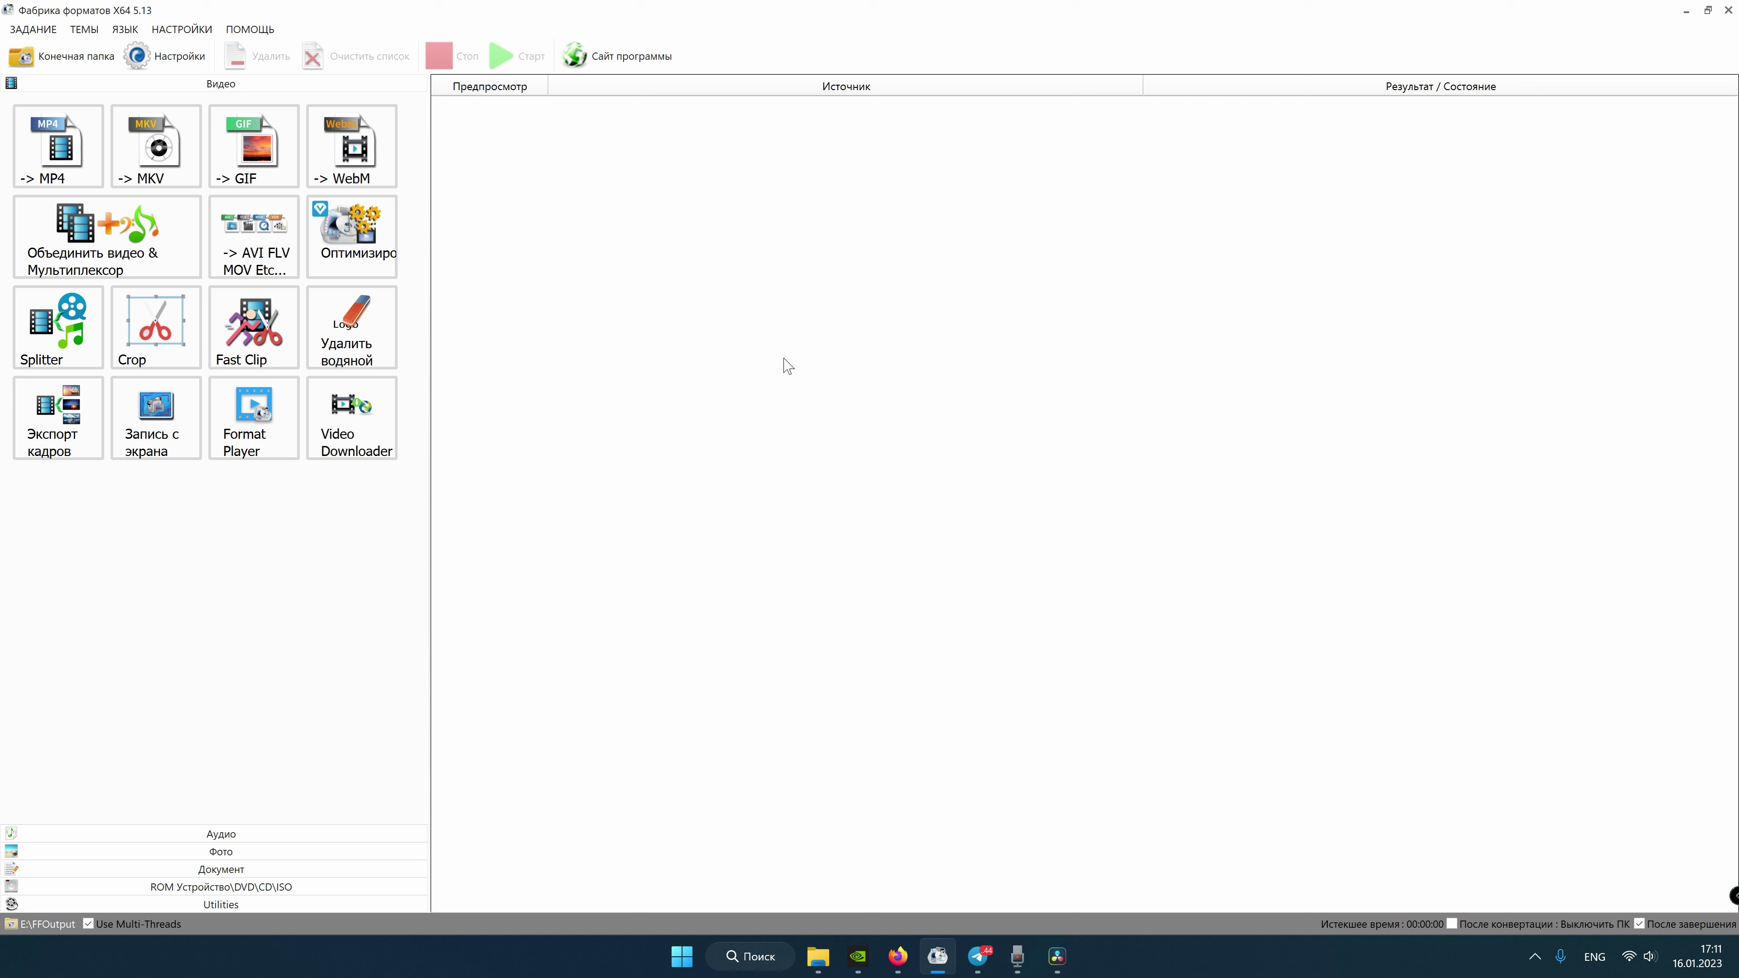
key(alt+Tab)
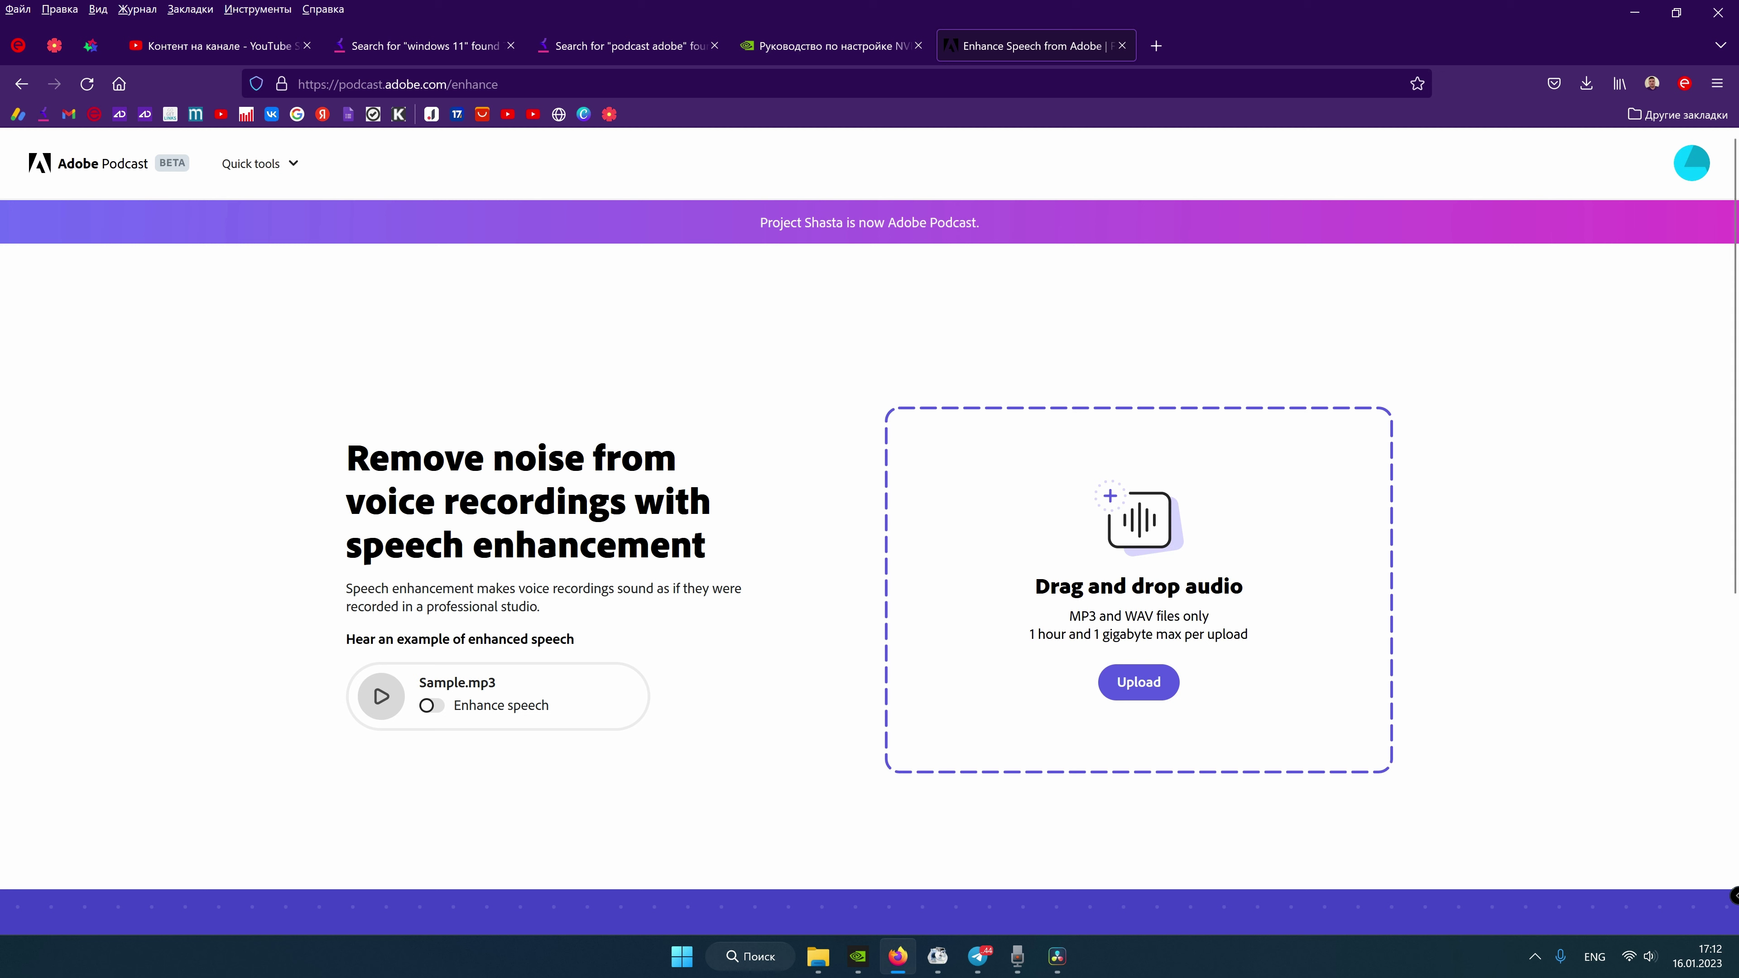
drag(1080, 615, 1089, 616)
click(1086, 616)
drag(1037, 634, 1090, 634)
click(1092, 634)
drag(1050, 585, 1154, 586)
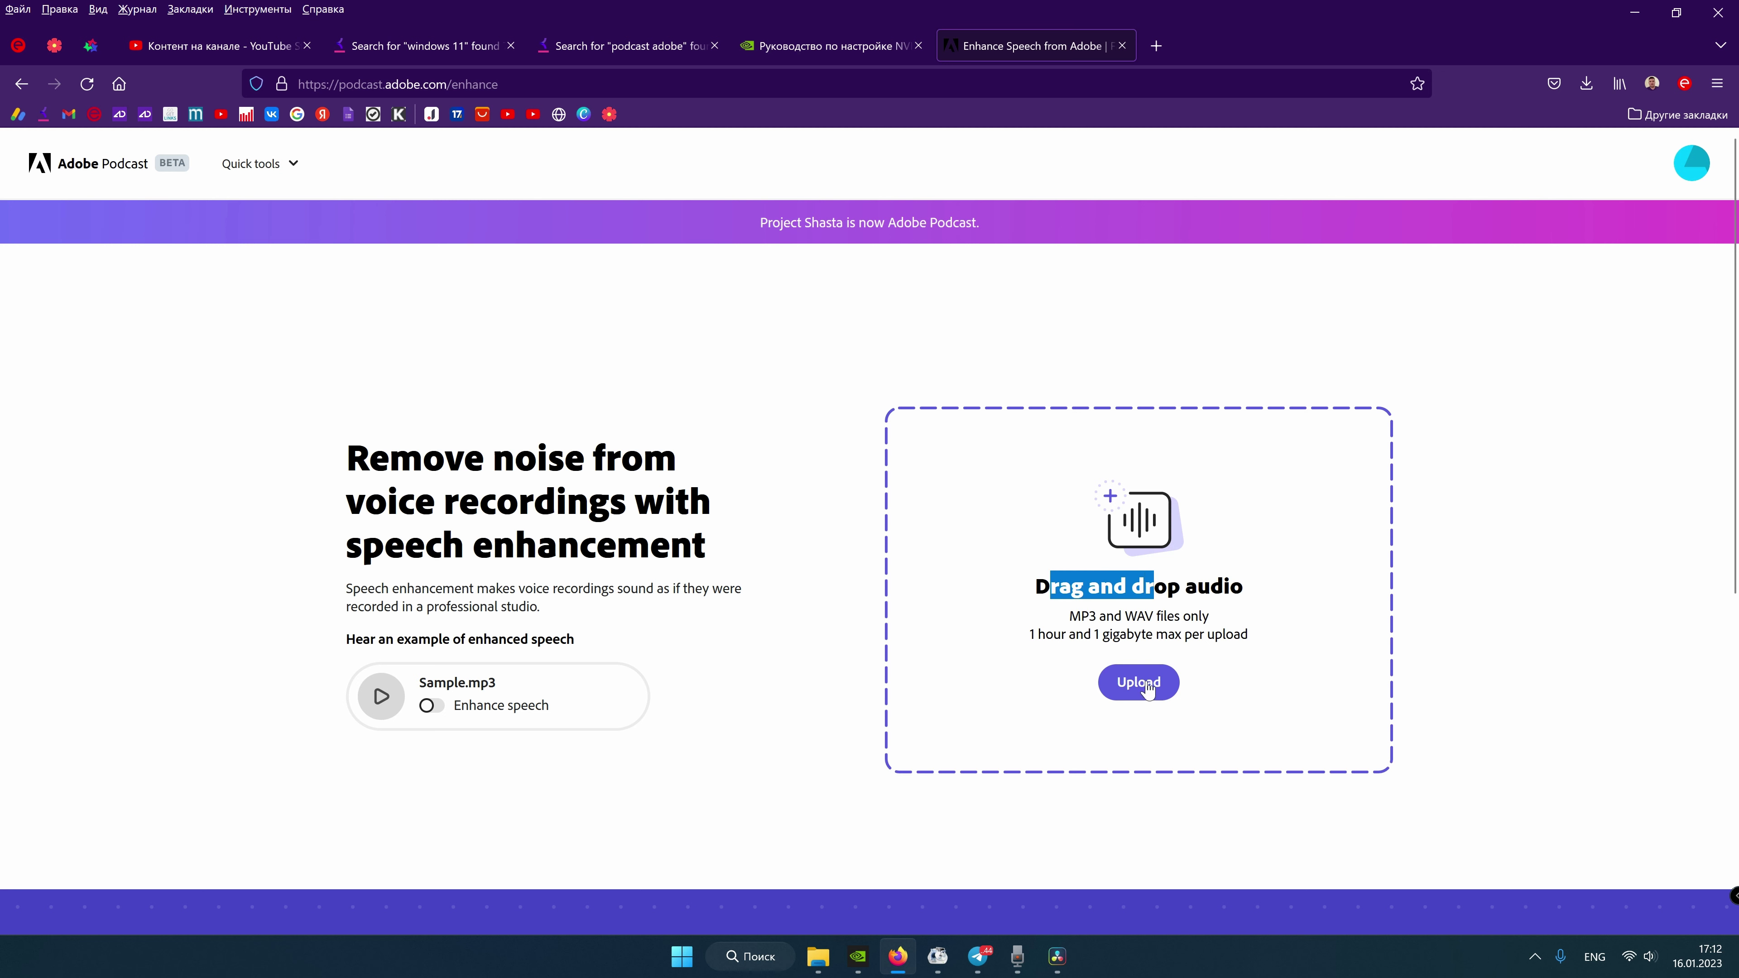
- Upload 16 янв., 16.57.wav from the drive Новый том (S:) for speech enhancement, then minimize the file window
key(alt+Tab)
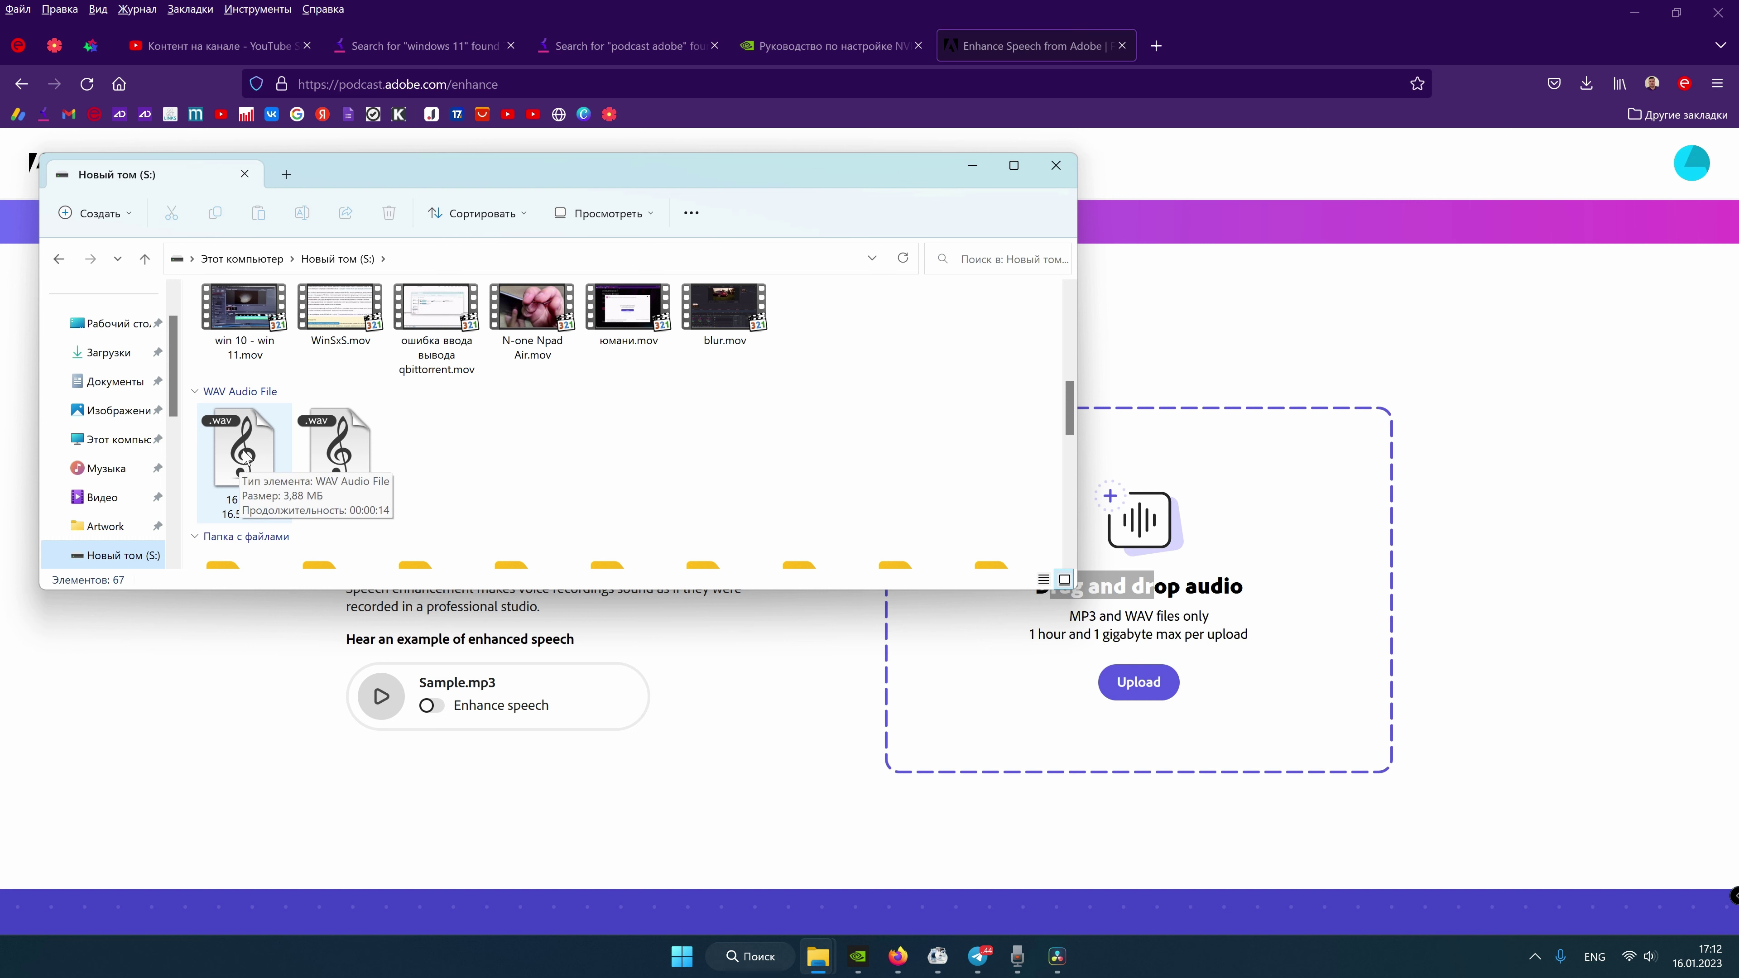
drag(245, 457, 1226, 542)
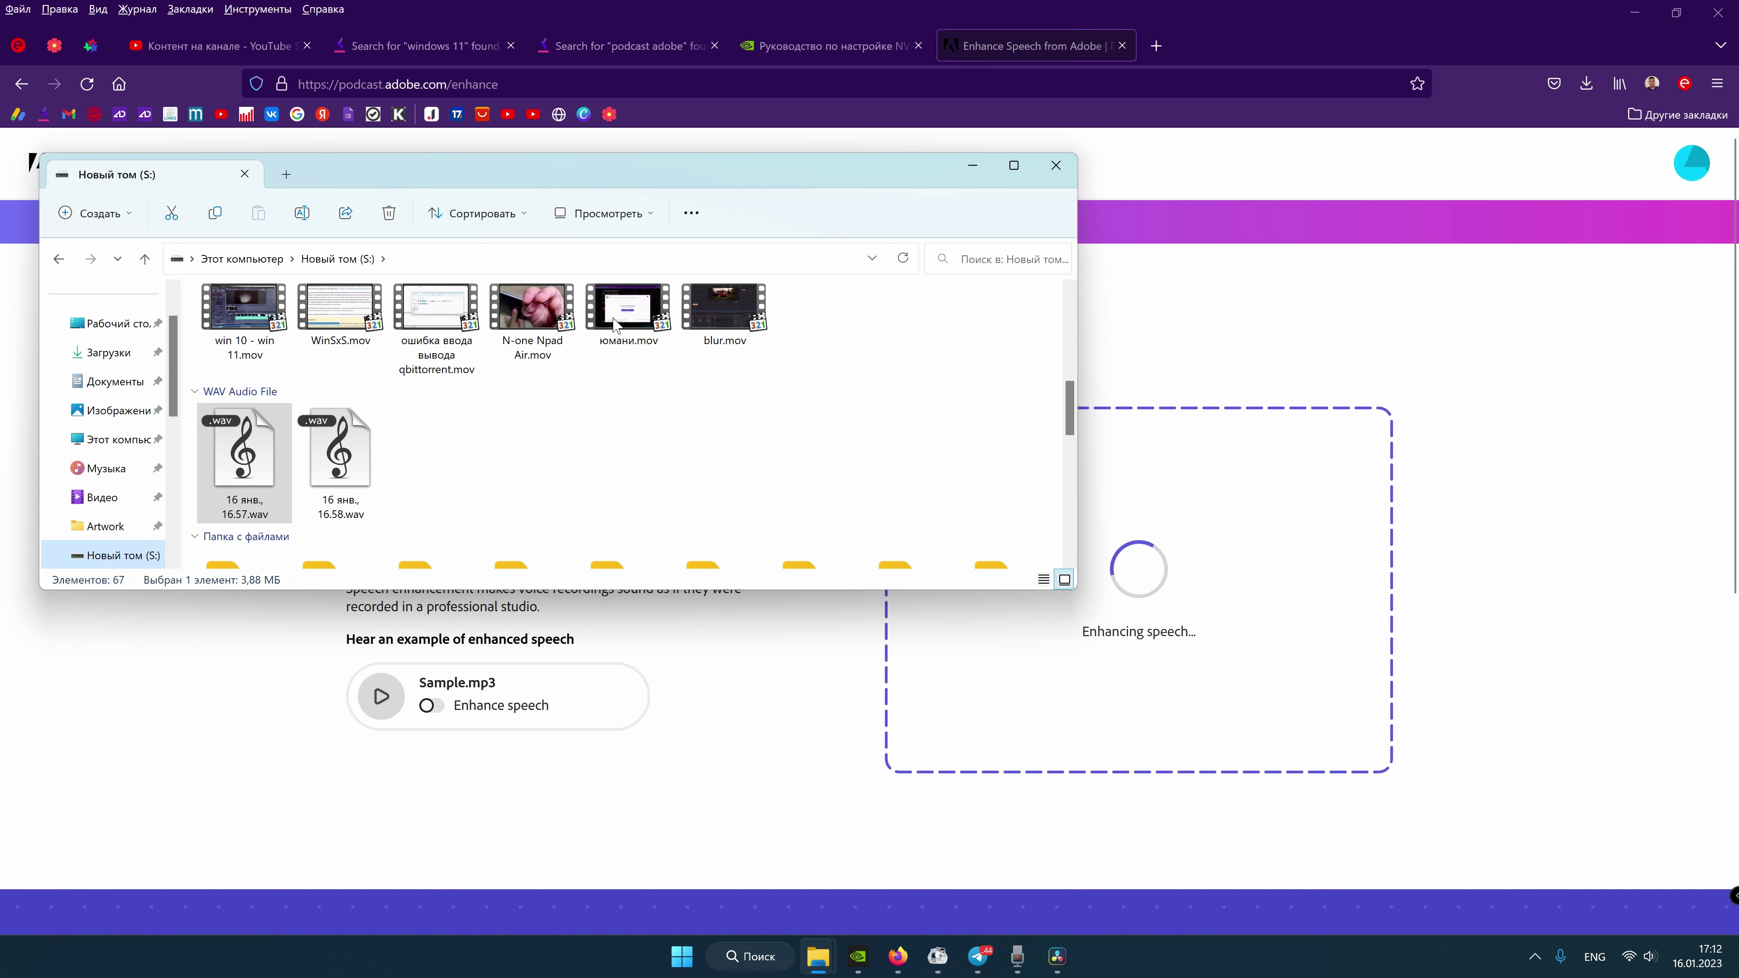
click(972, 165)
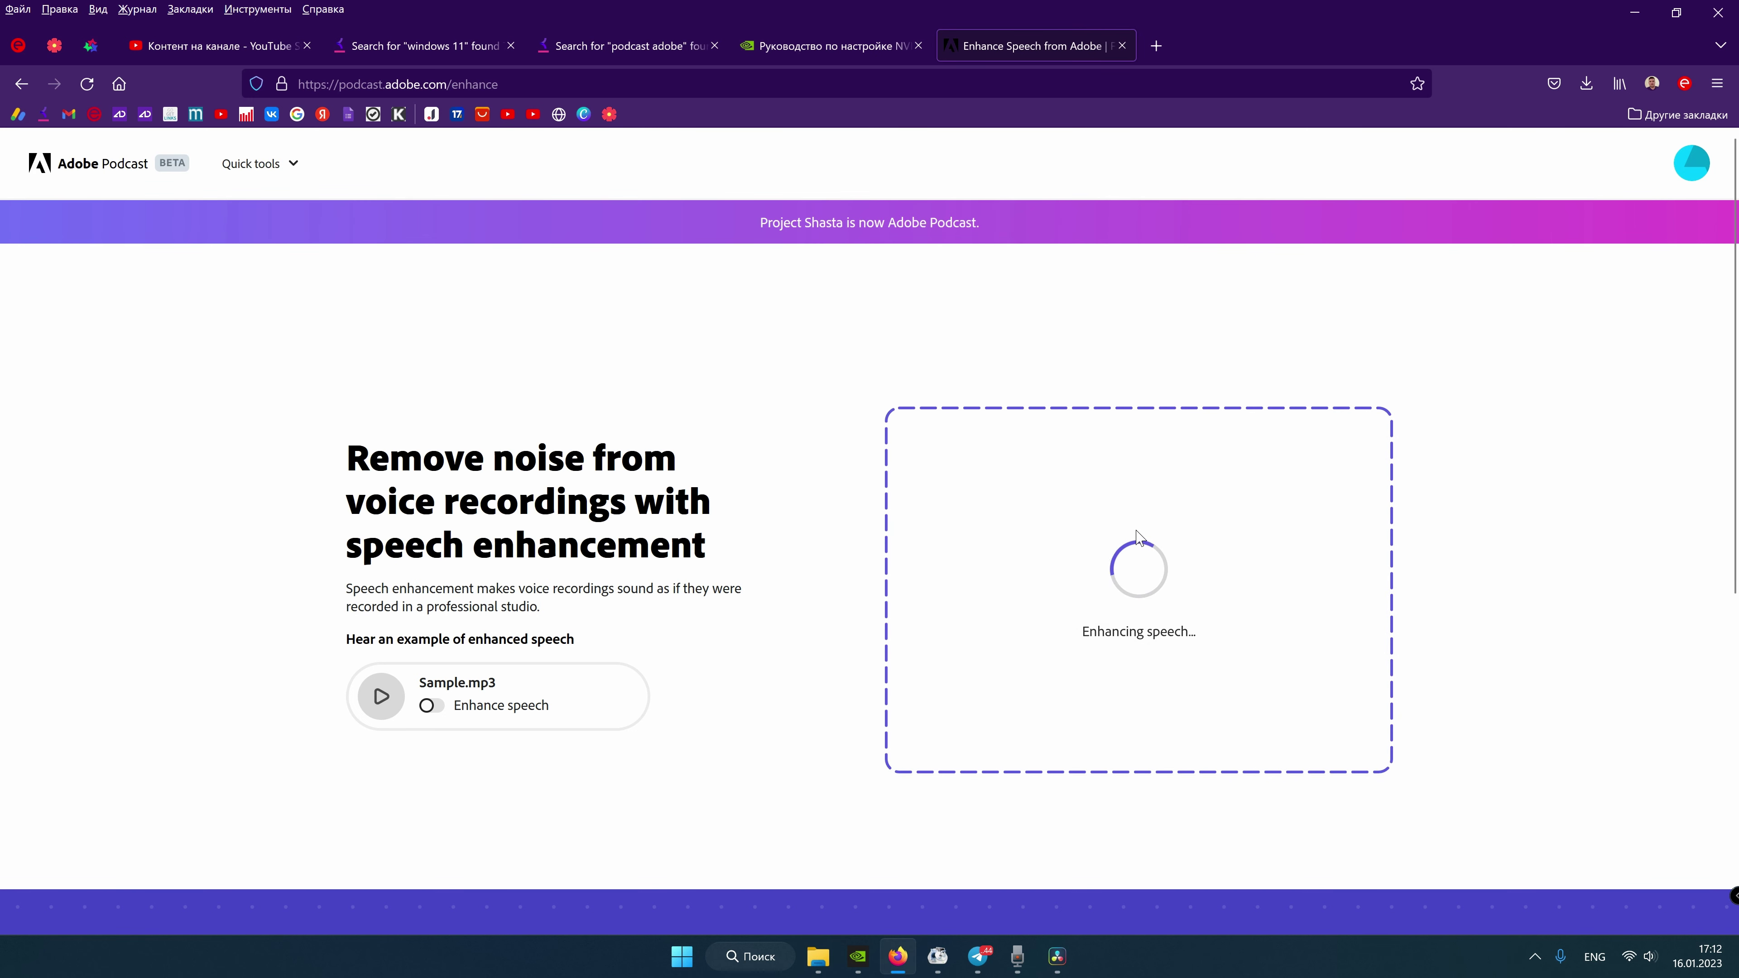
- Open the Enhance Speech page in a second browser tab and upload 16 янв., 16.58.wav there
right_click(674, 82)
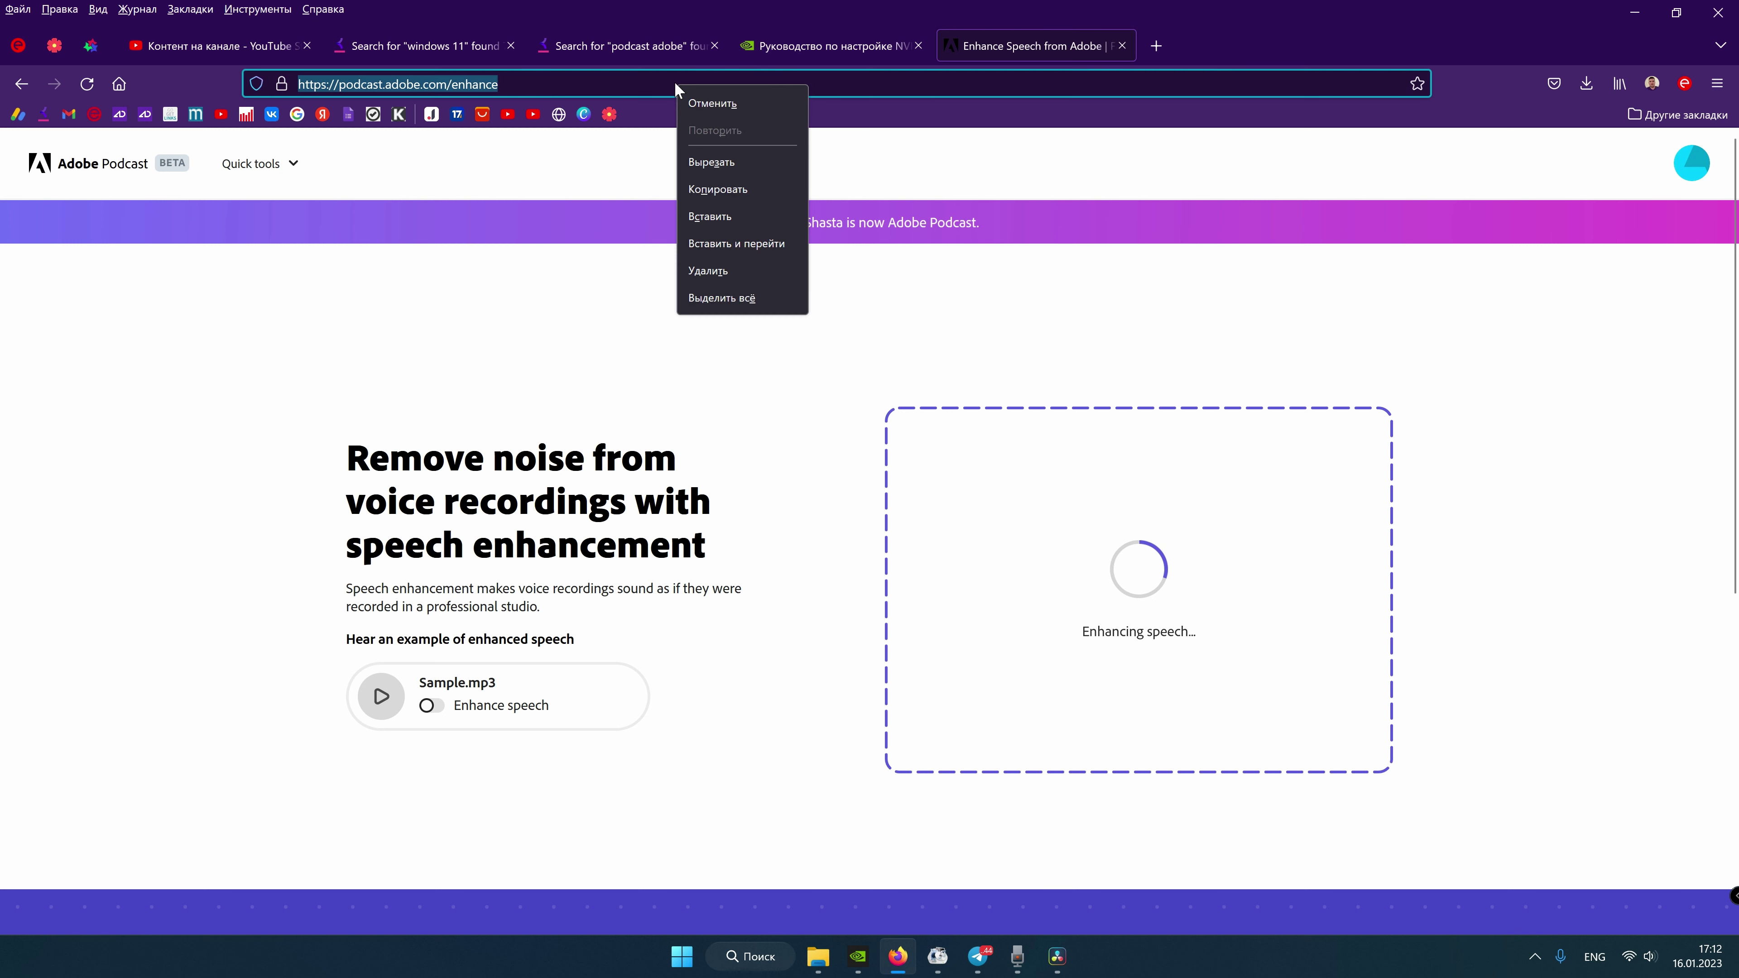
click(710, 161)
key(alt+Return)
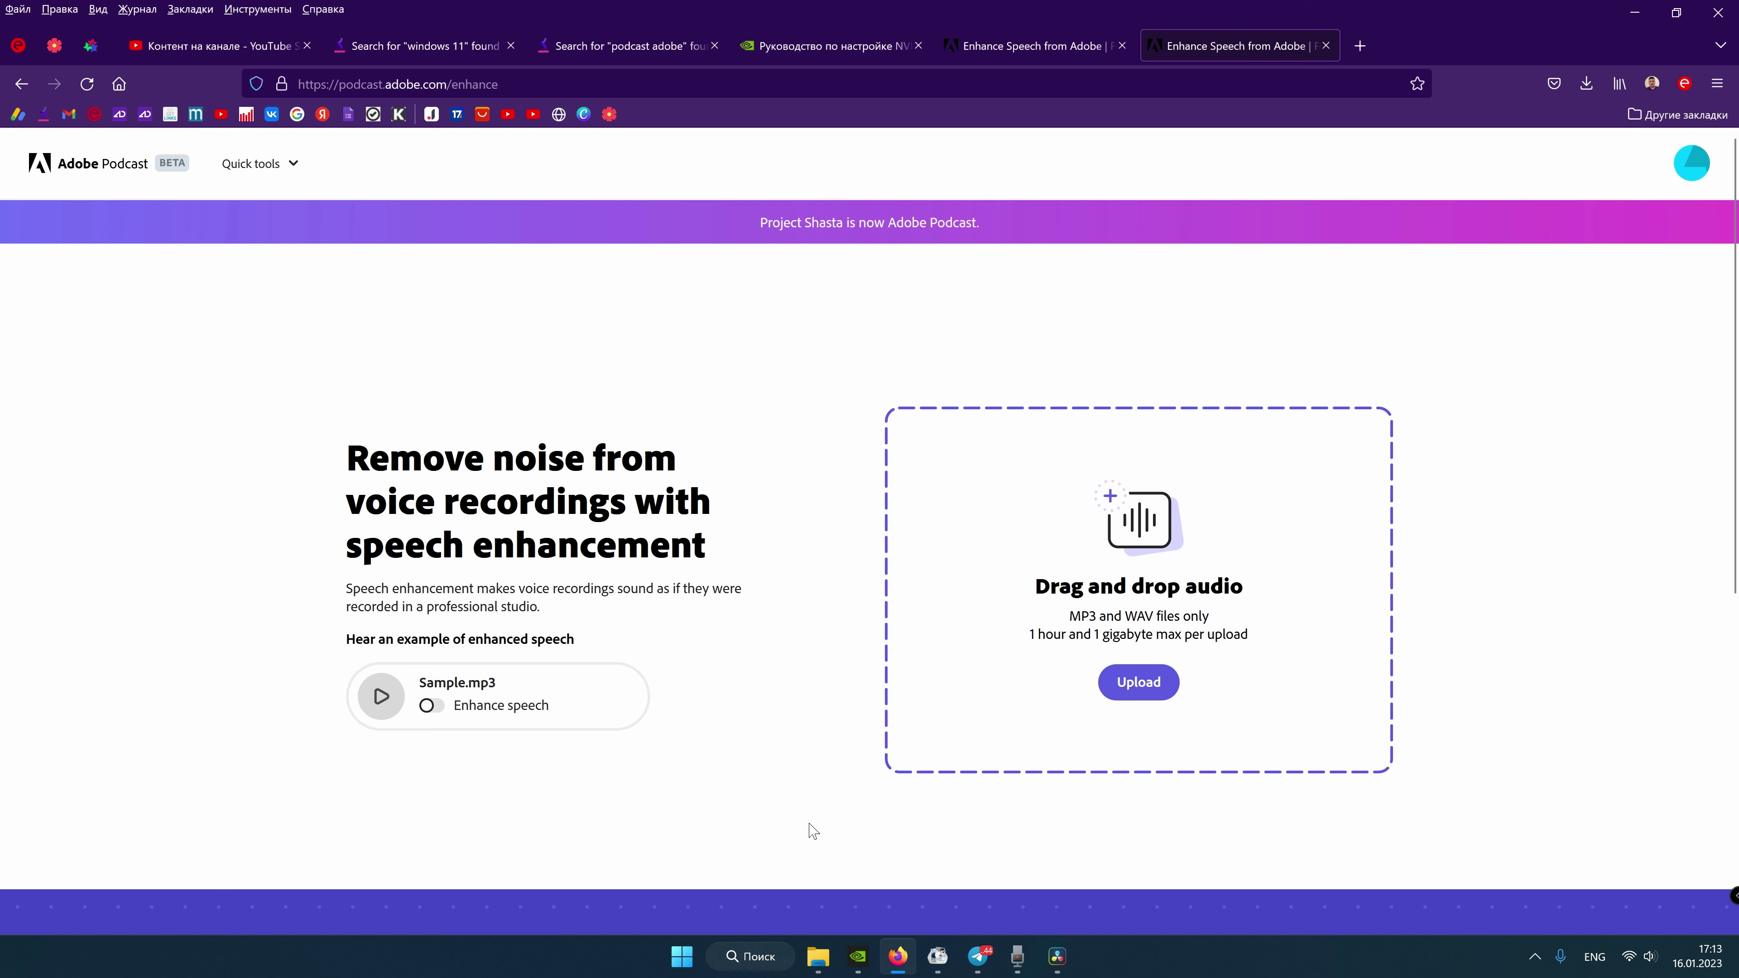
click(819, 956)
drag(340, 452, 1246, 595)
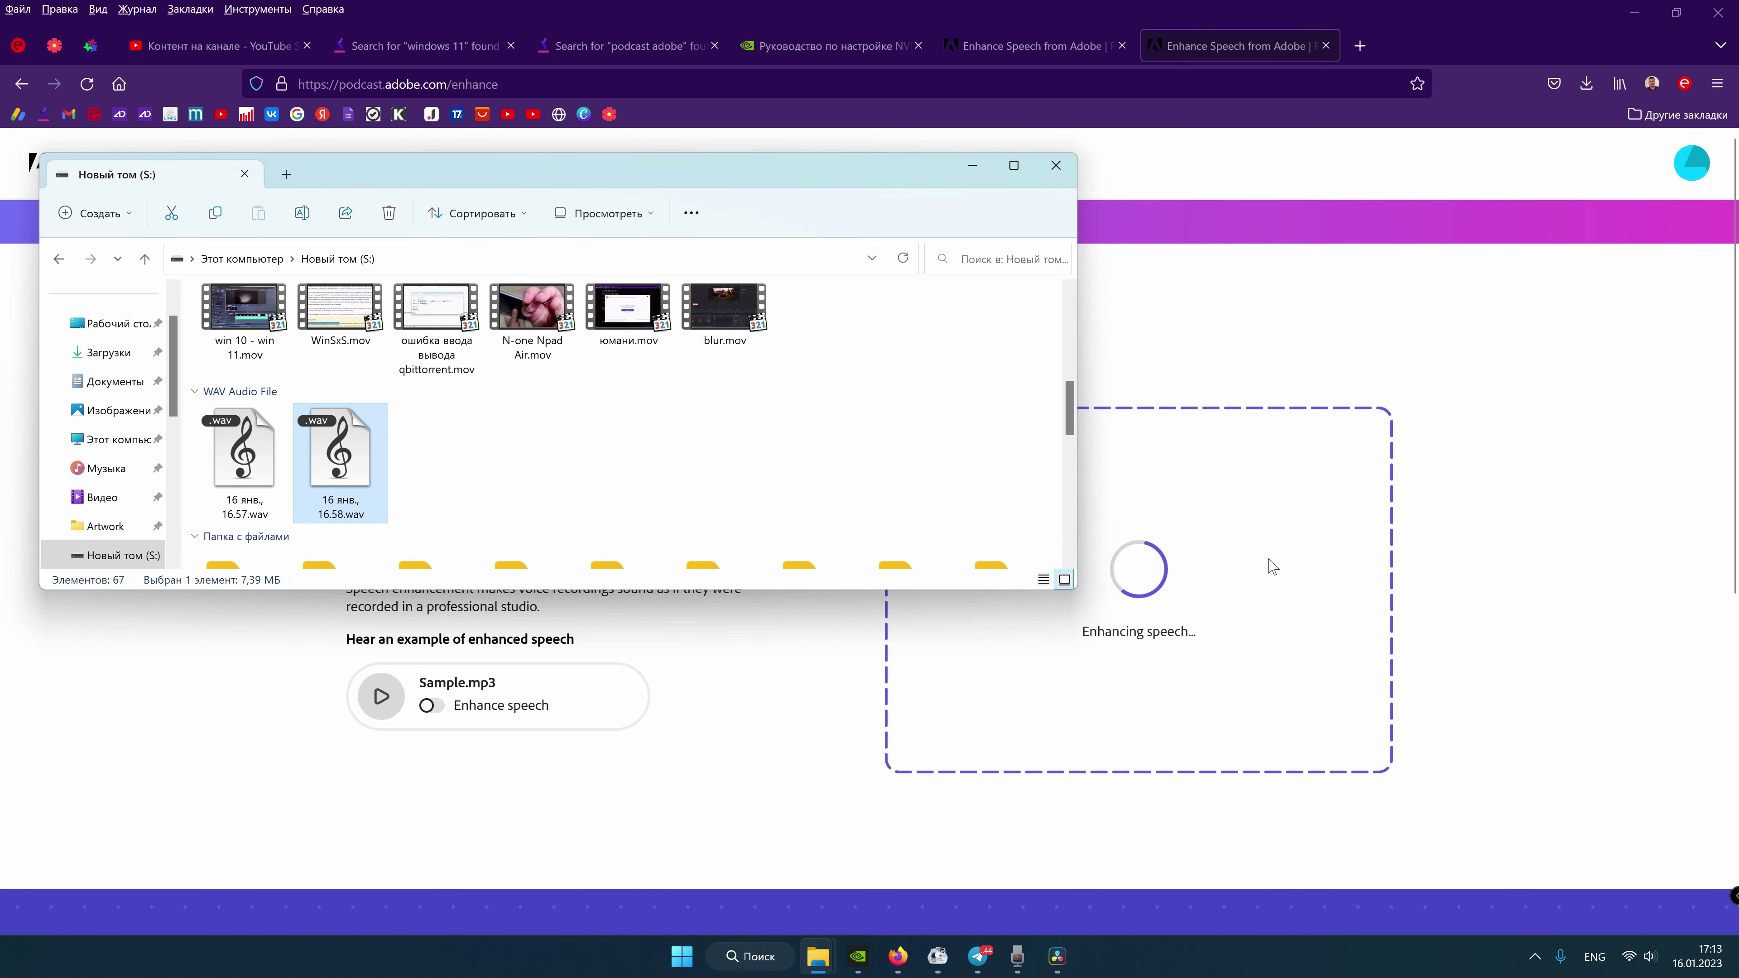
- Check the enhancement progress of both uploaded recordings in their two browser tabs
click(1001, 40)
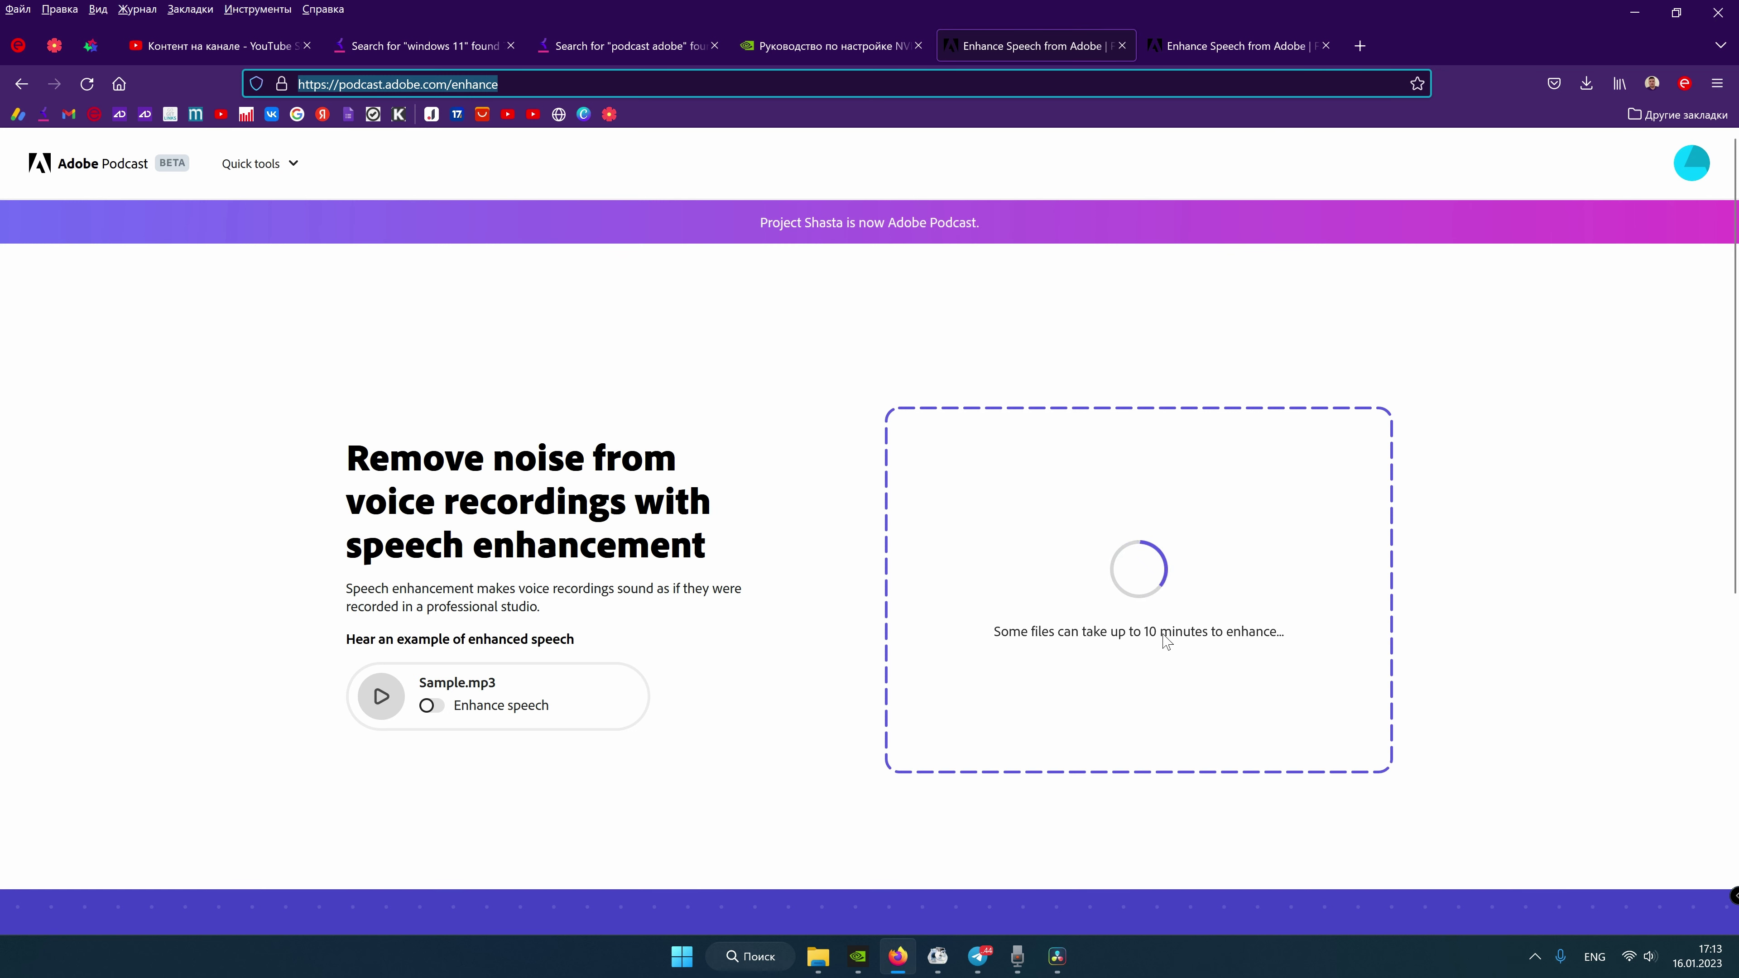
click(1239, 48)
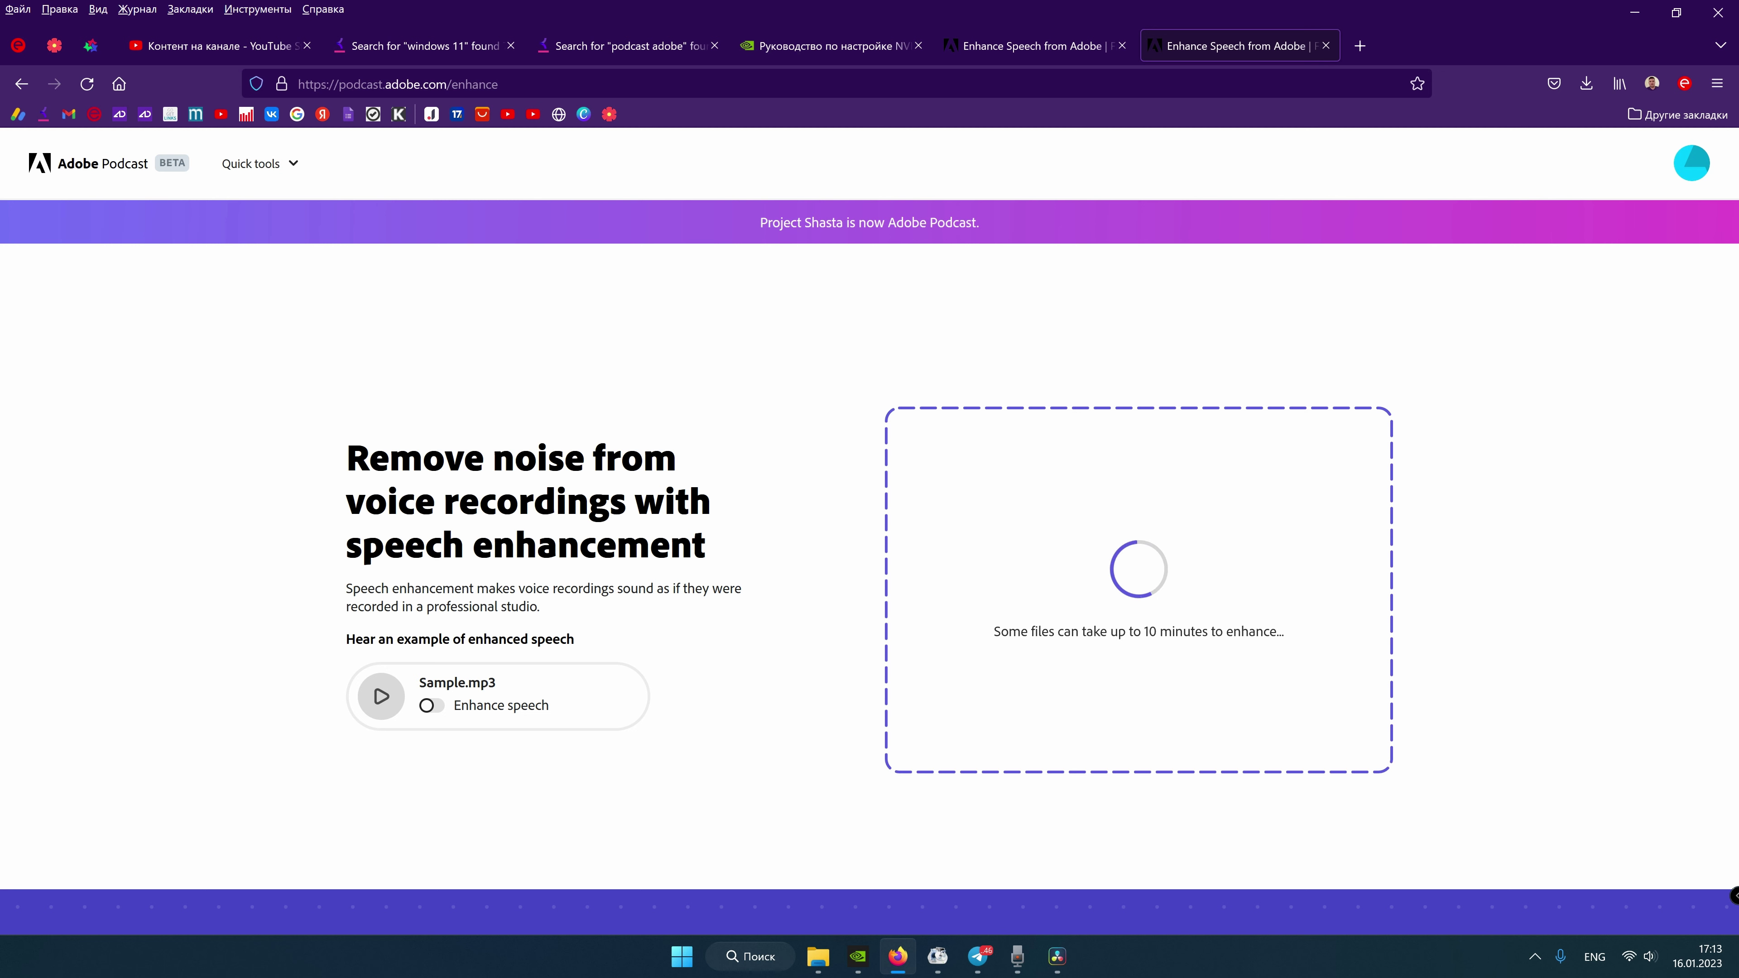
key(ctrl+Page_Up)
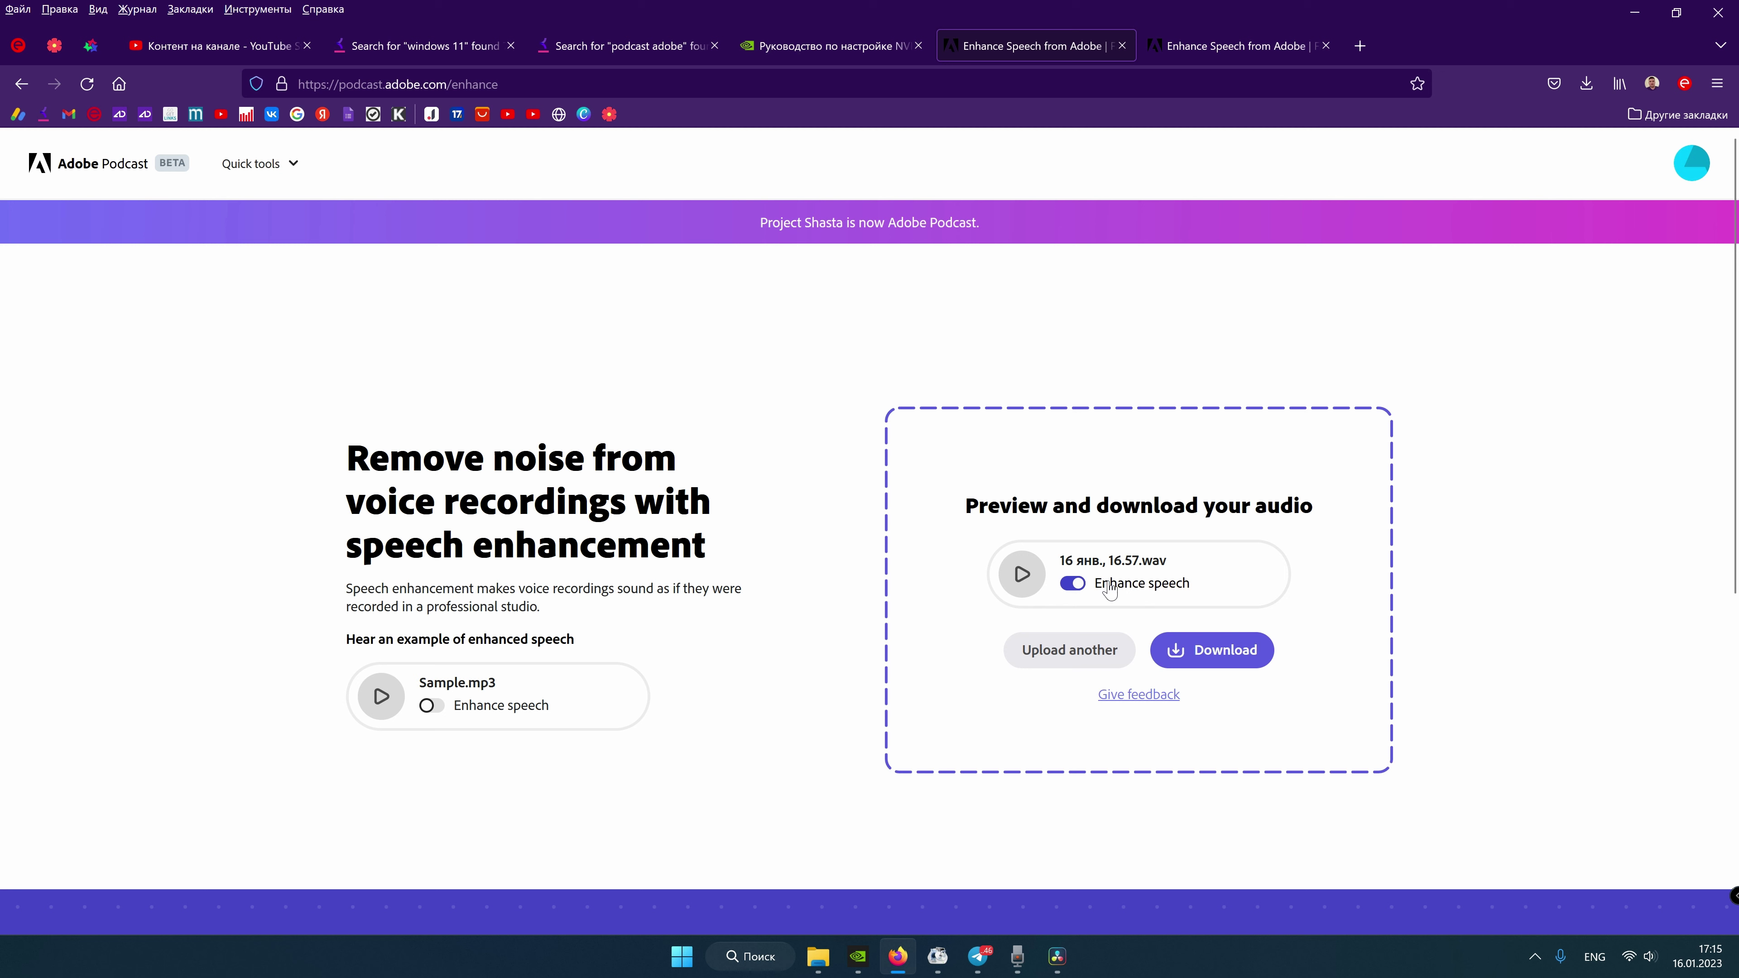
key(ctrl+Tab)
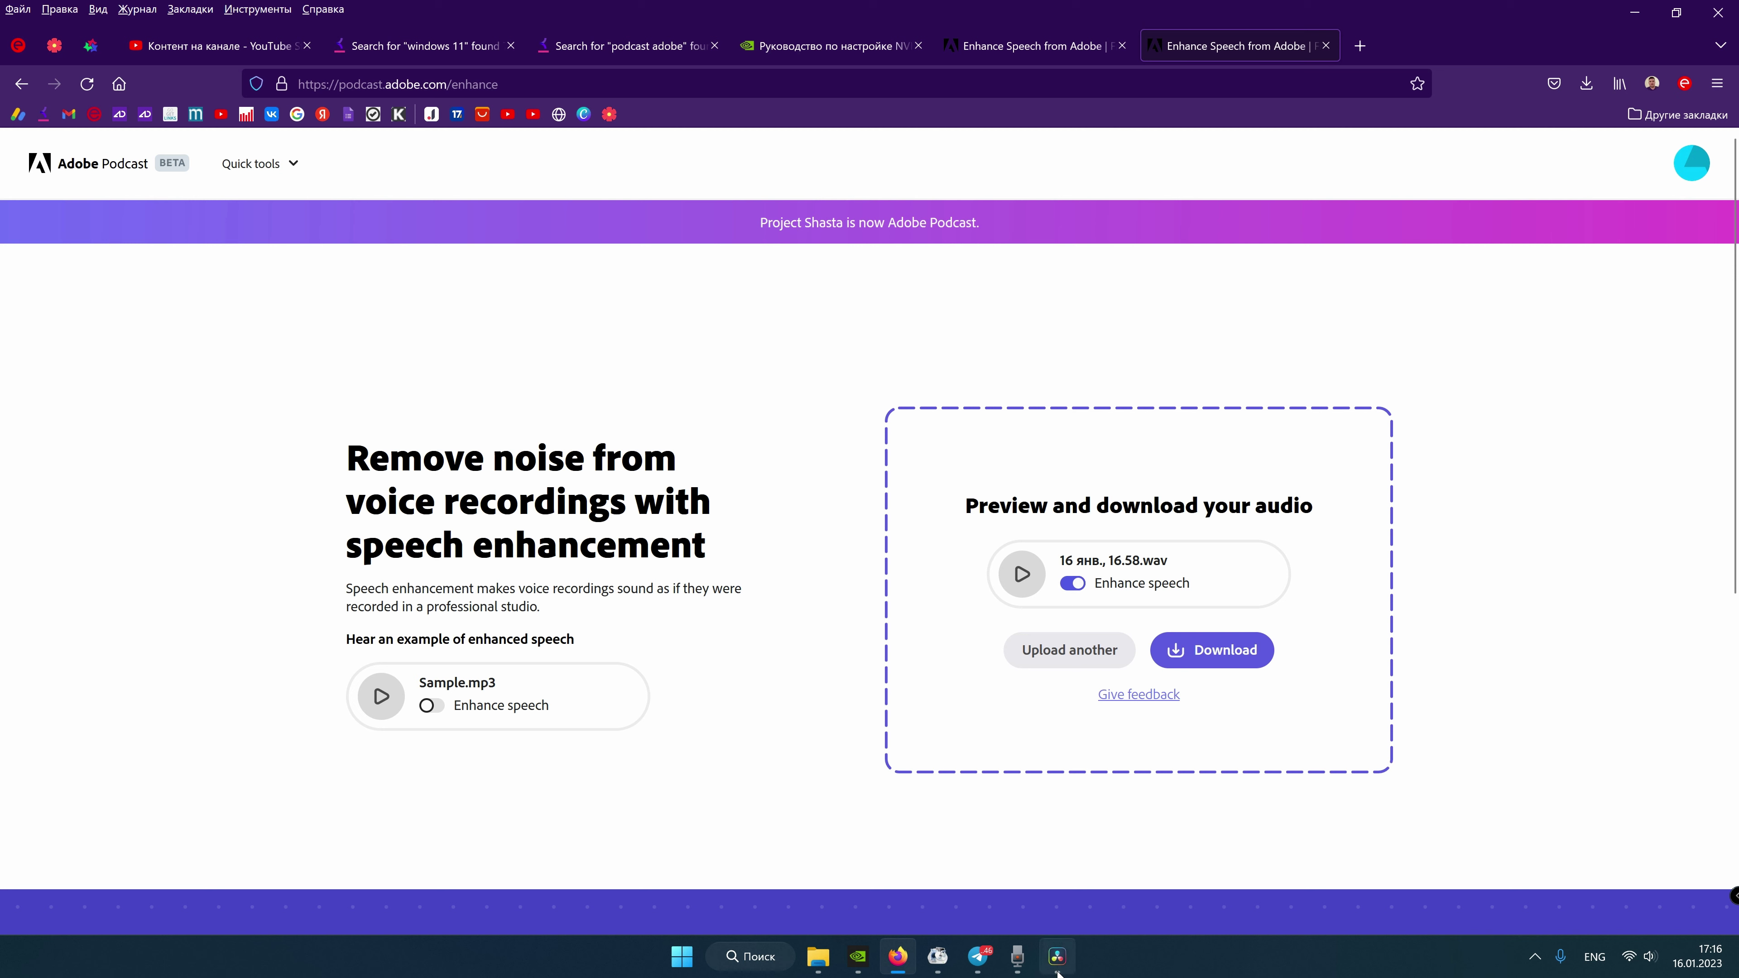
- Switch to DaVinci Resolve and compare the original 16 янв., 16.57.wav with its enhanced version by playing matching passages of each
click(1057, 956)
drag(650, 971, 808, 663)
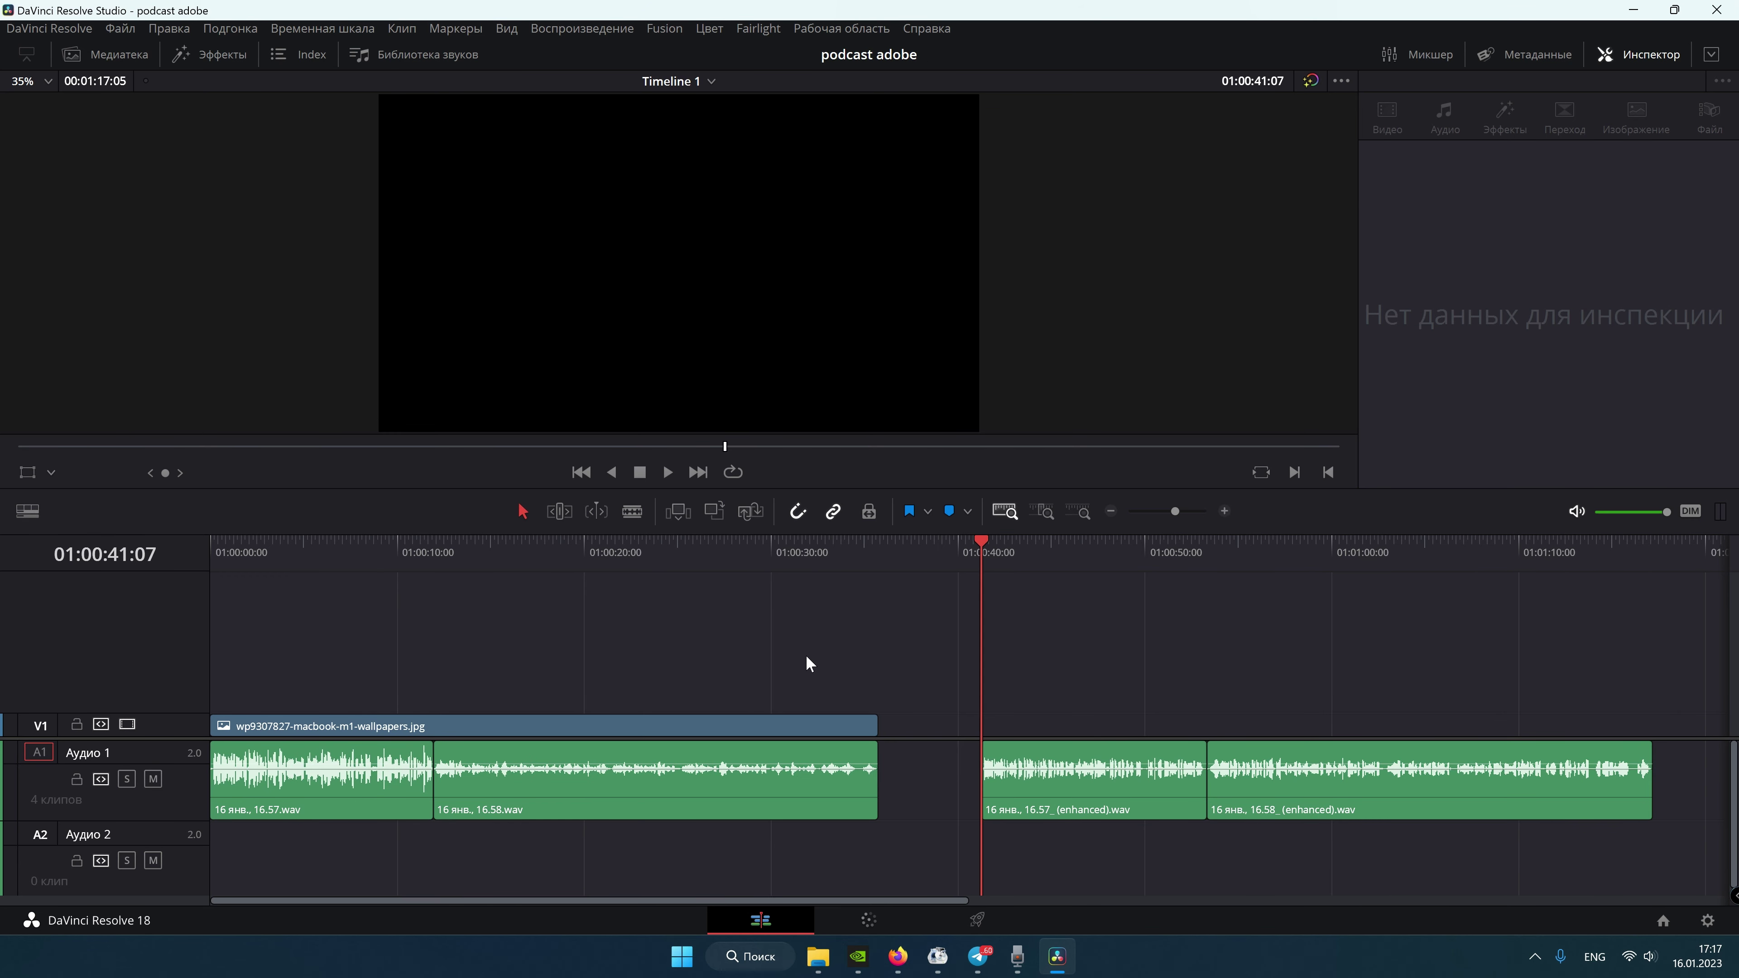
key(Home)
key(space)
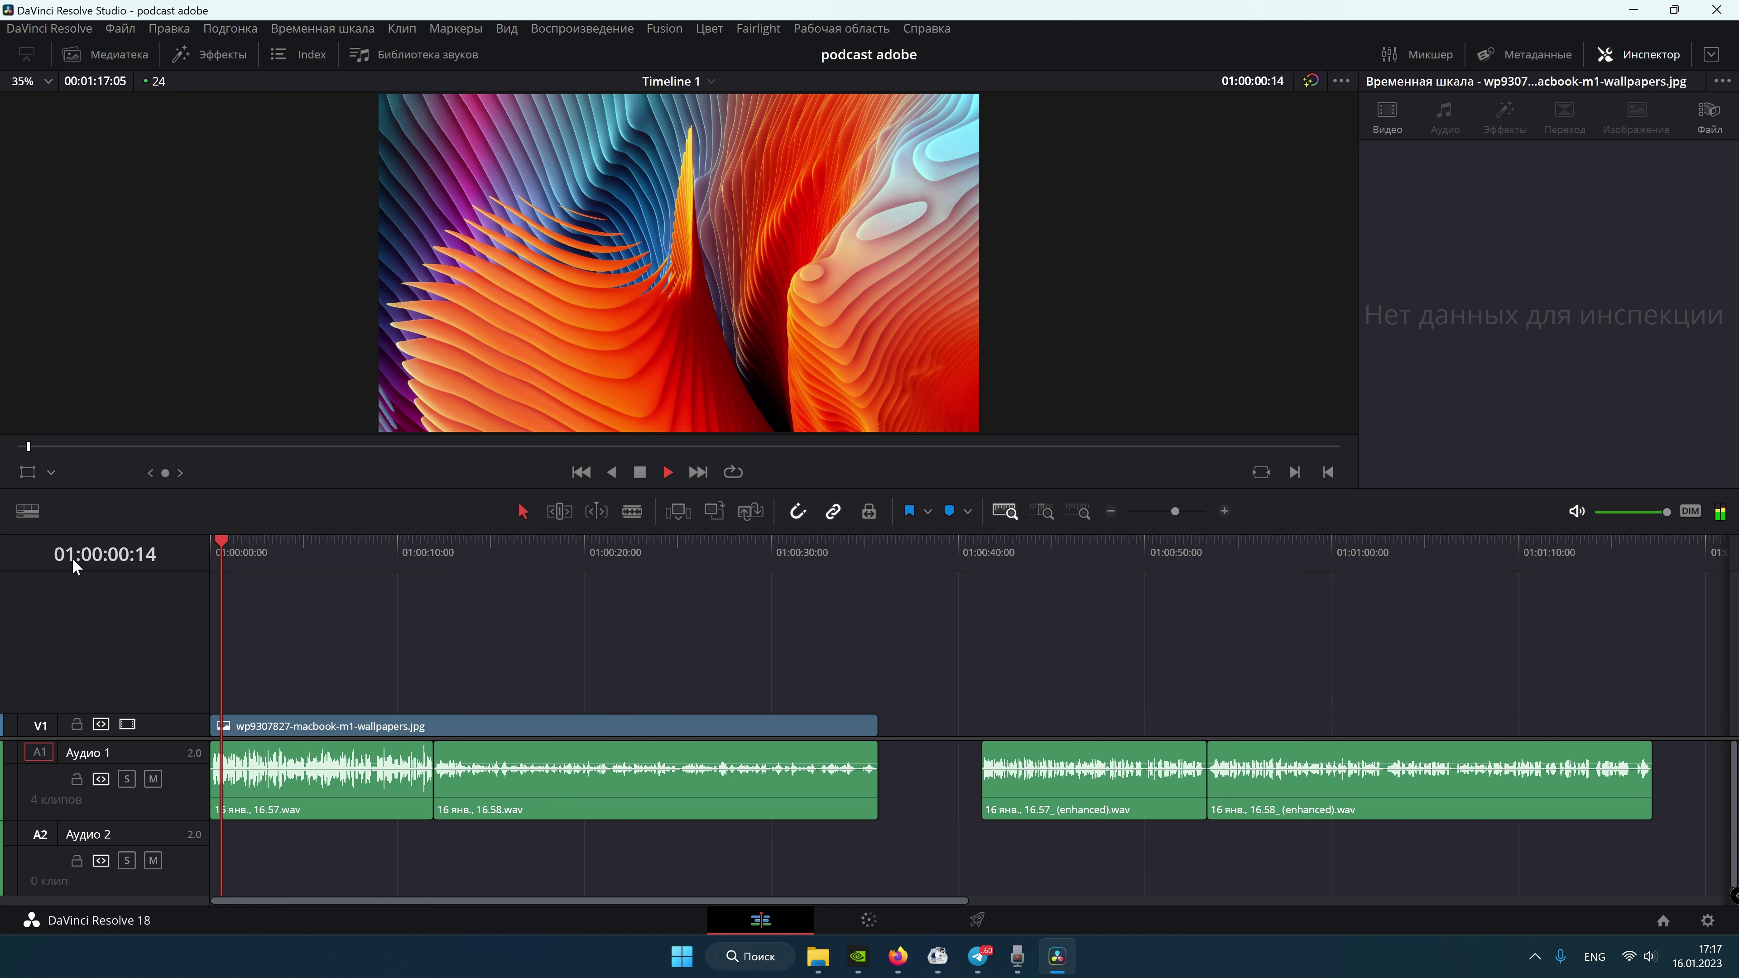
key(space)
click(975, 560)
key(space)
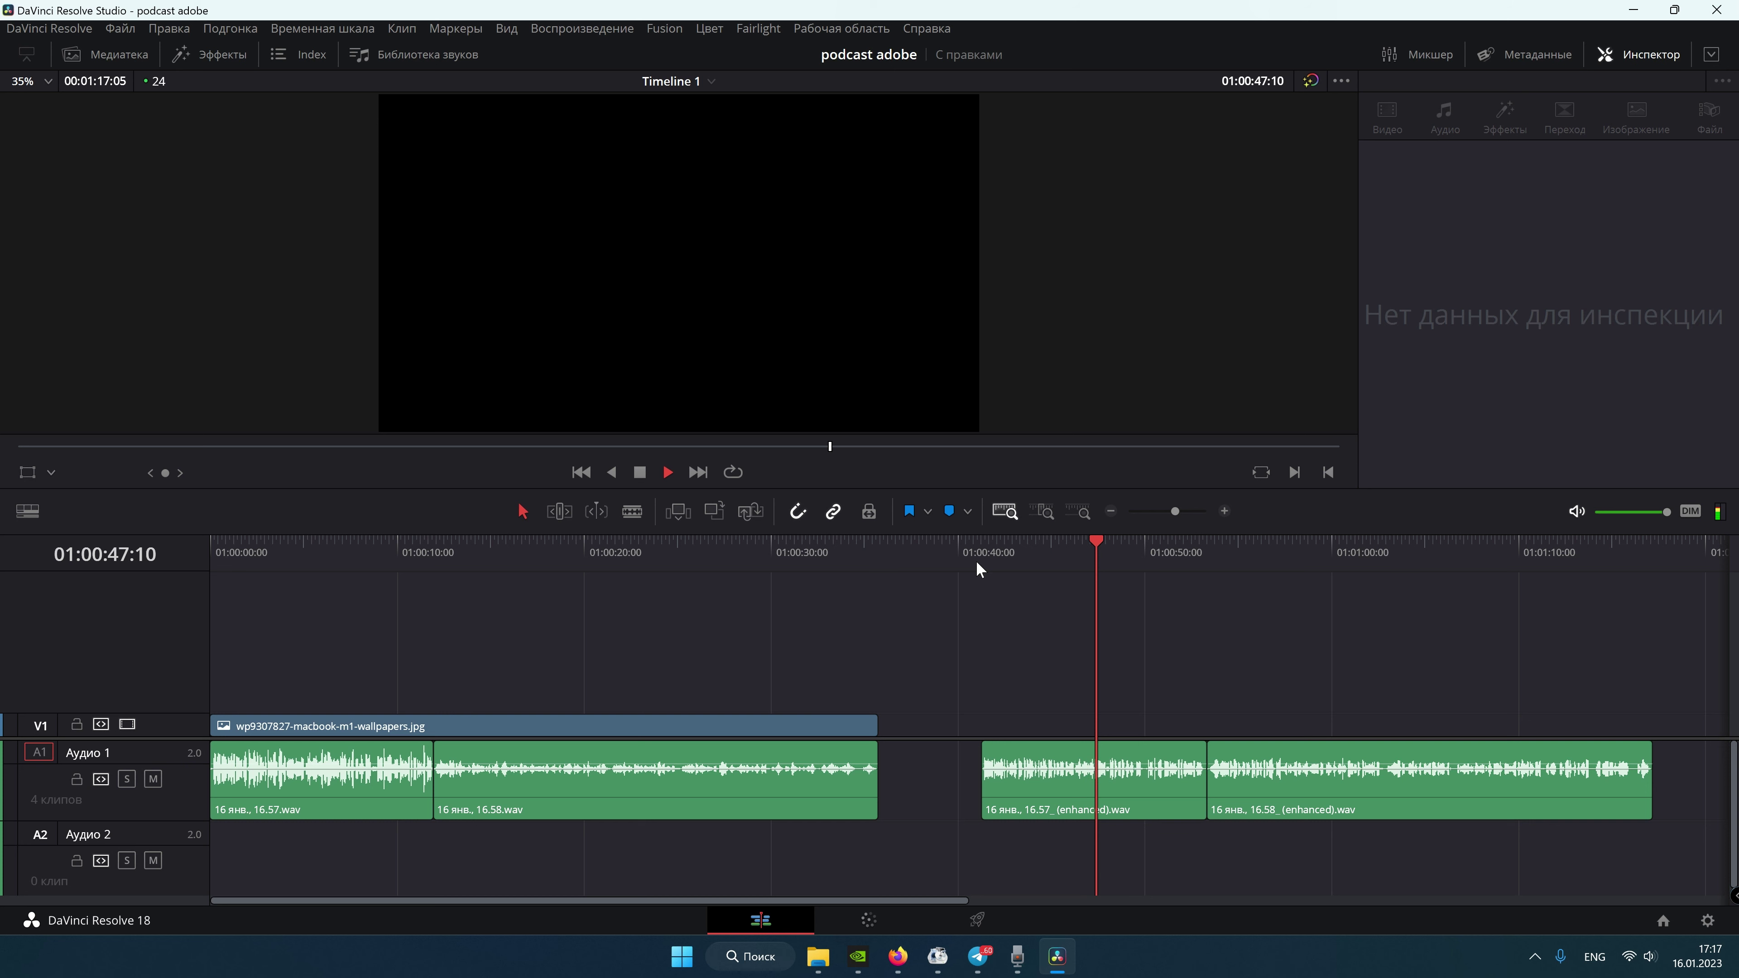
click(309, 553)
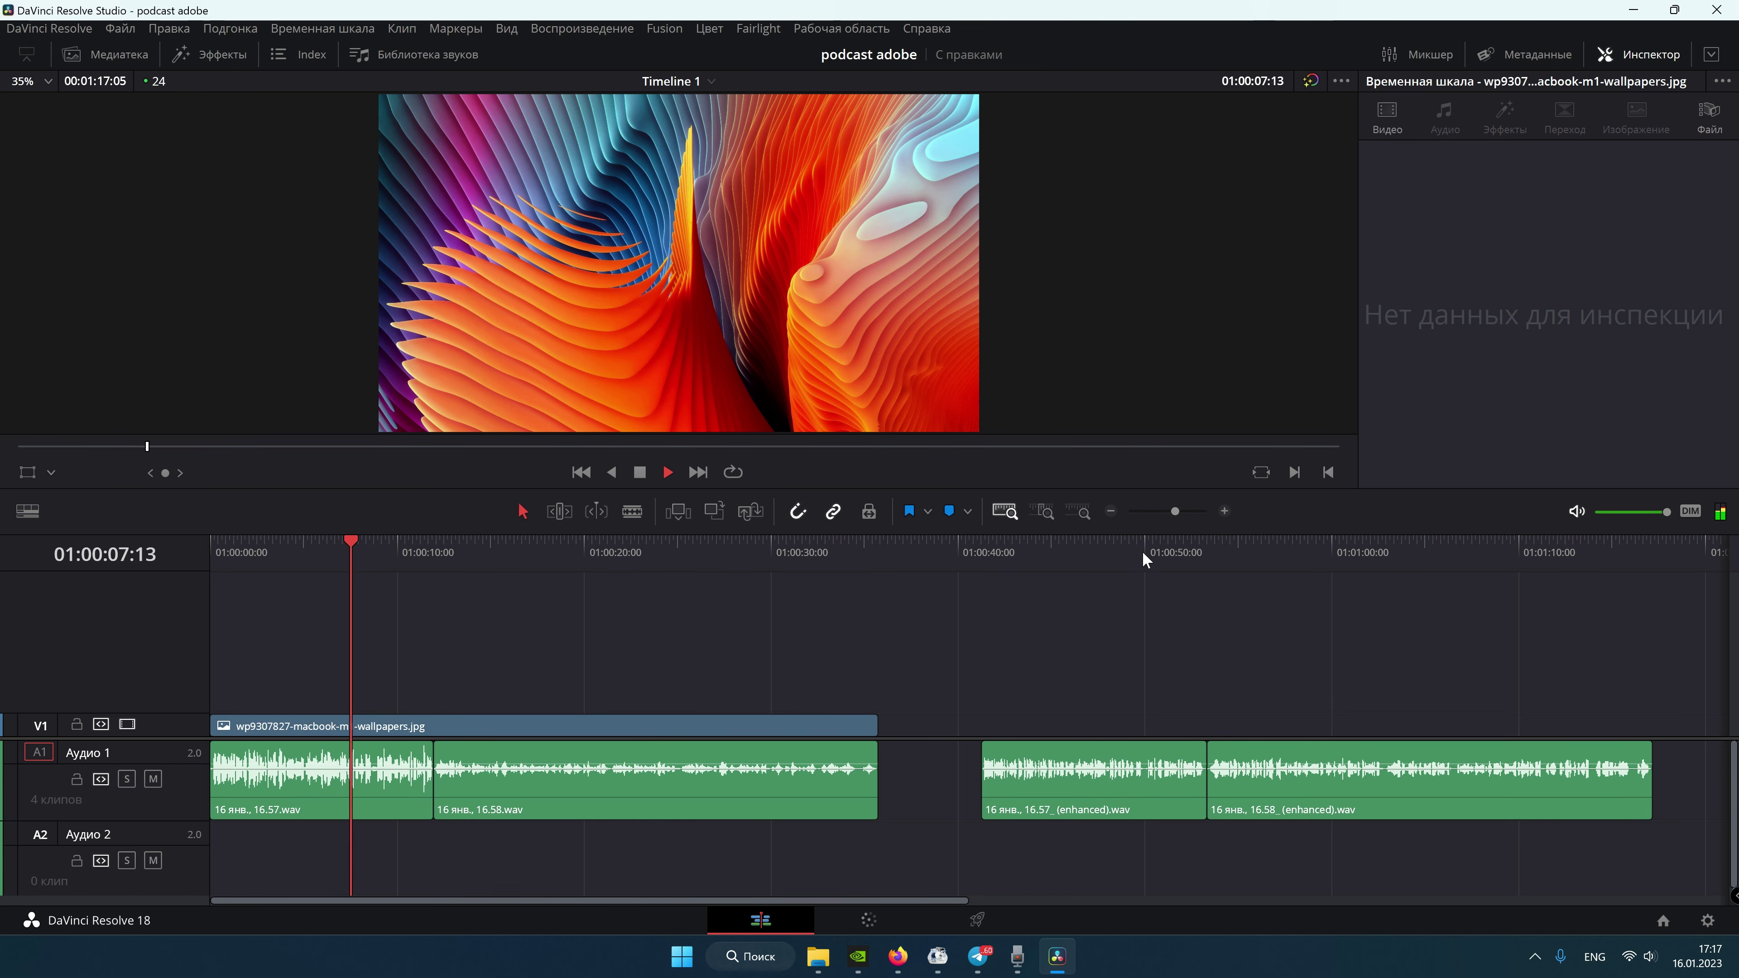
click(1154, 556)
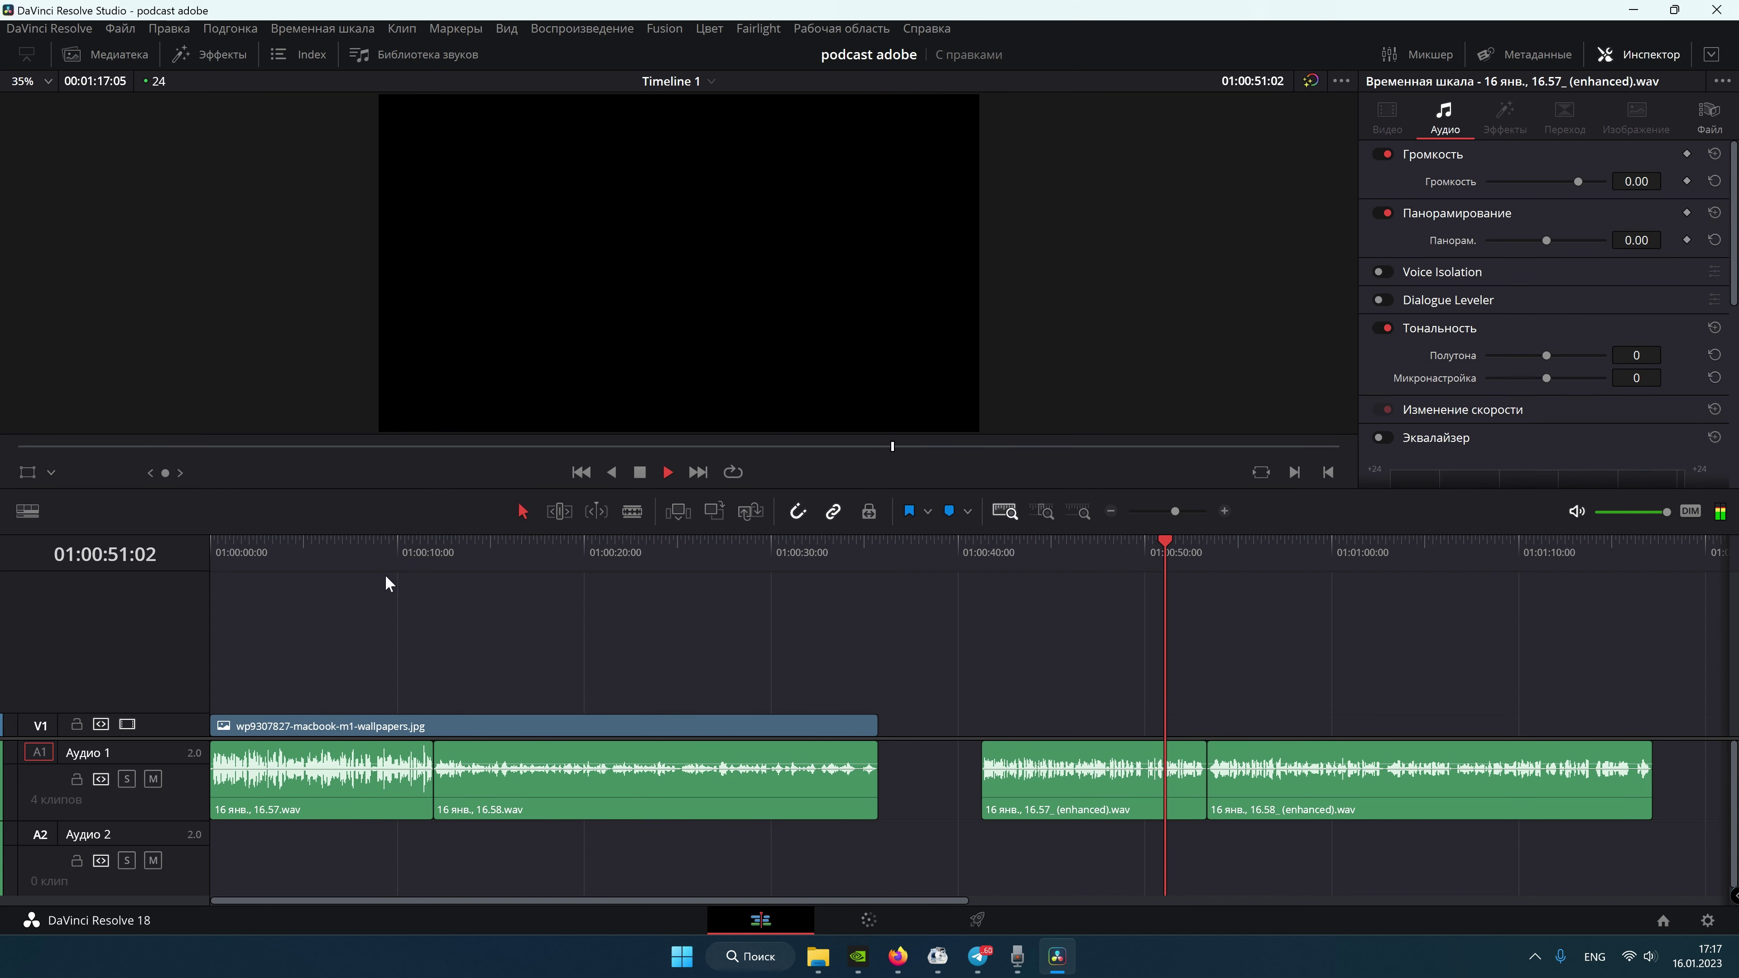
click(377, 560)
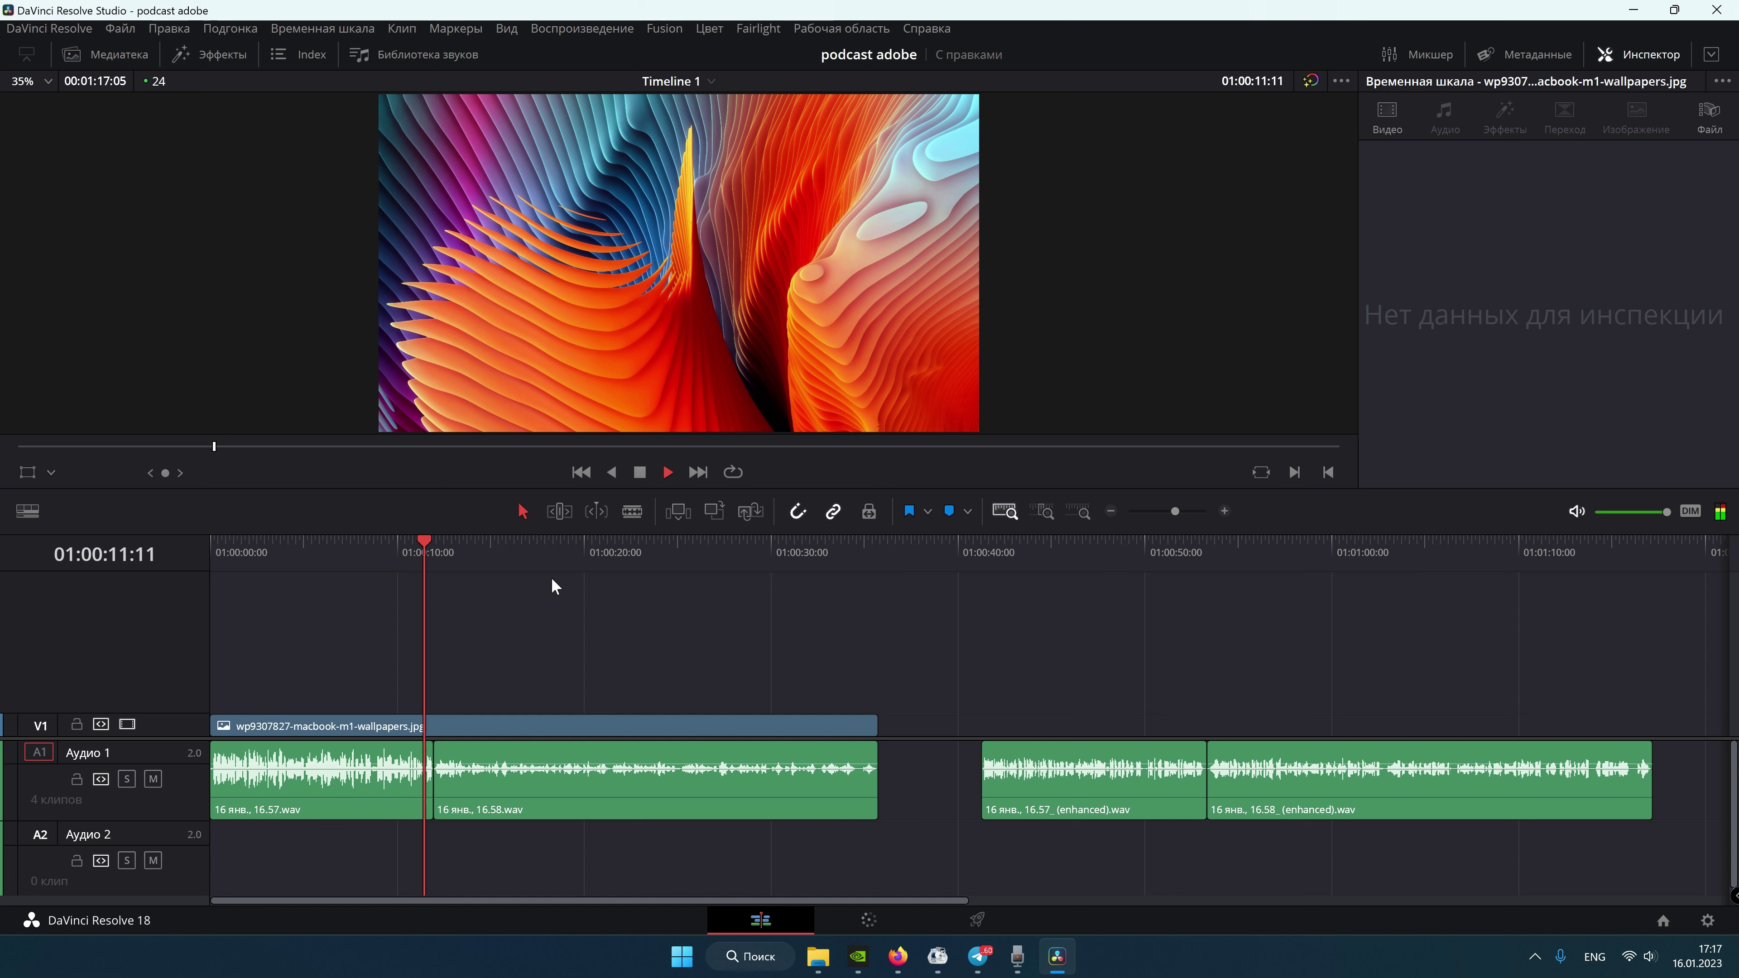
key(space)
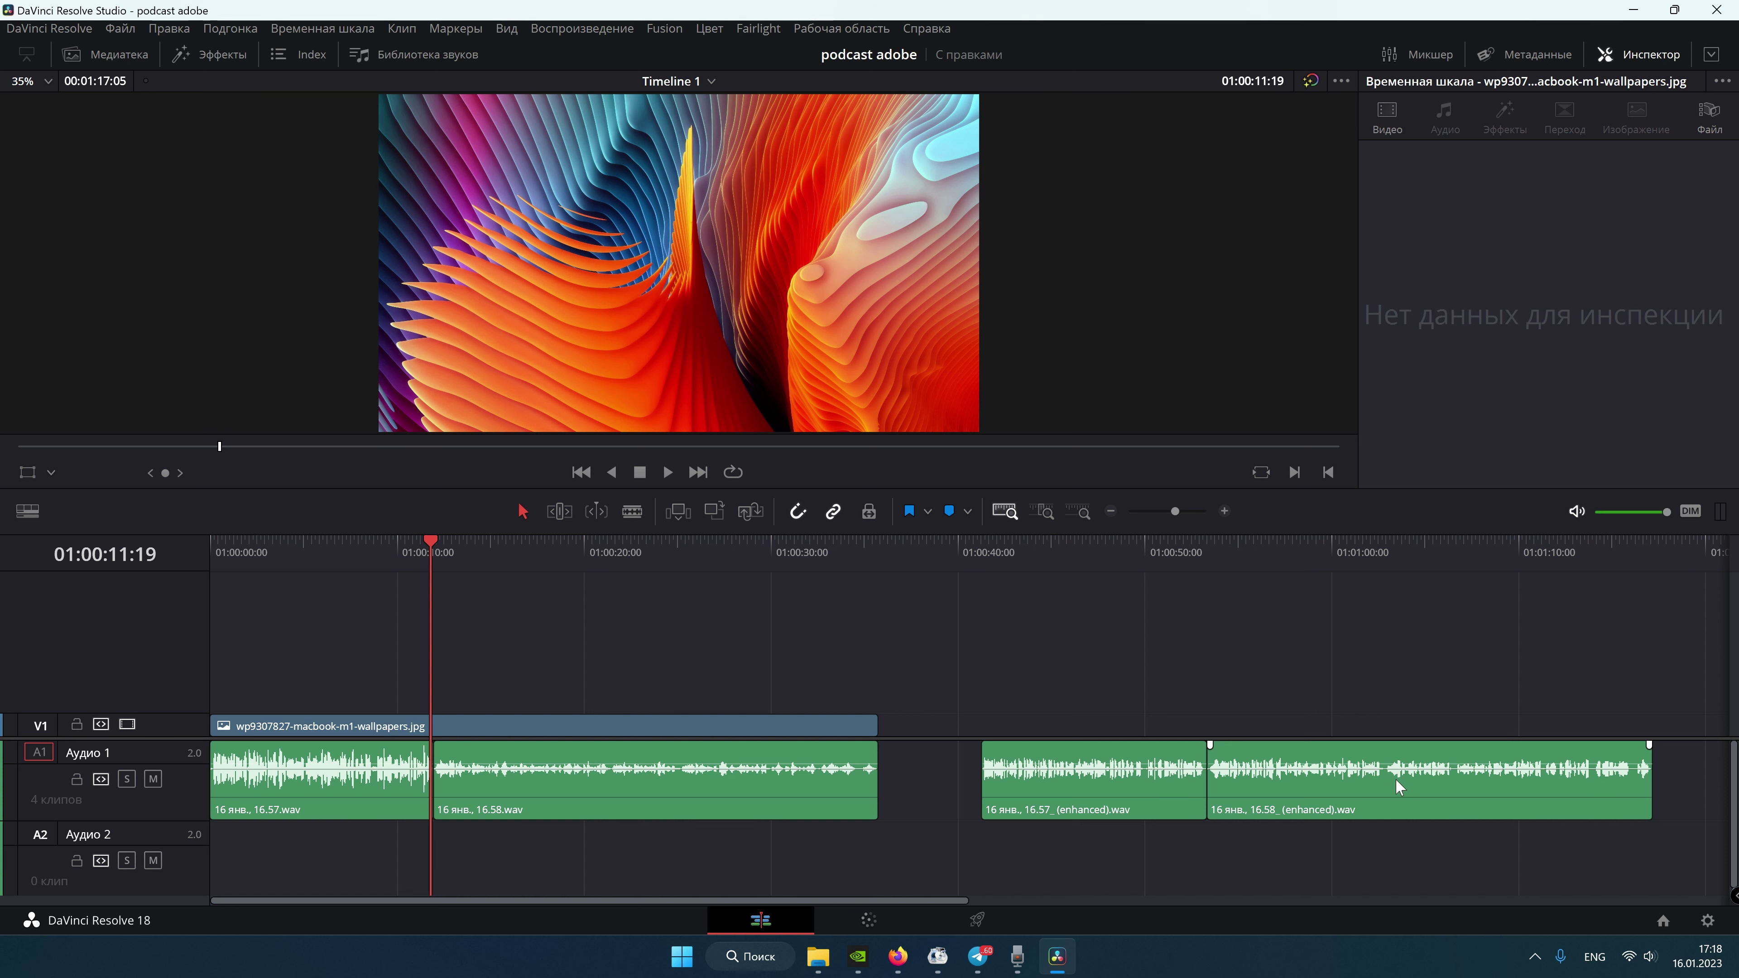
- Compare the original 16 янв., 16.58.wav with its enhanced version by alternately playing matching passages of both clips
key(space)
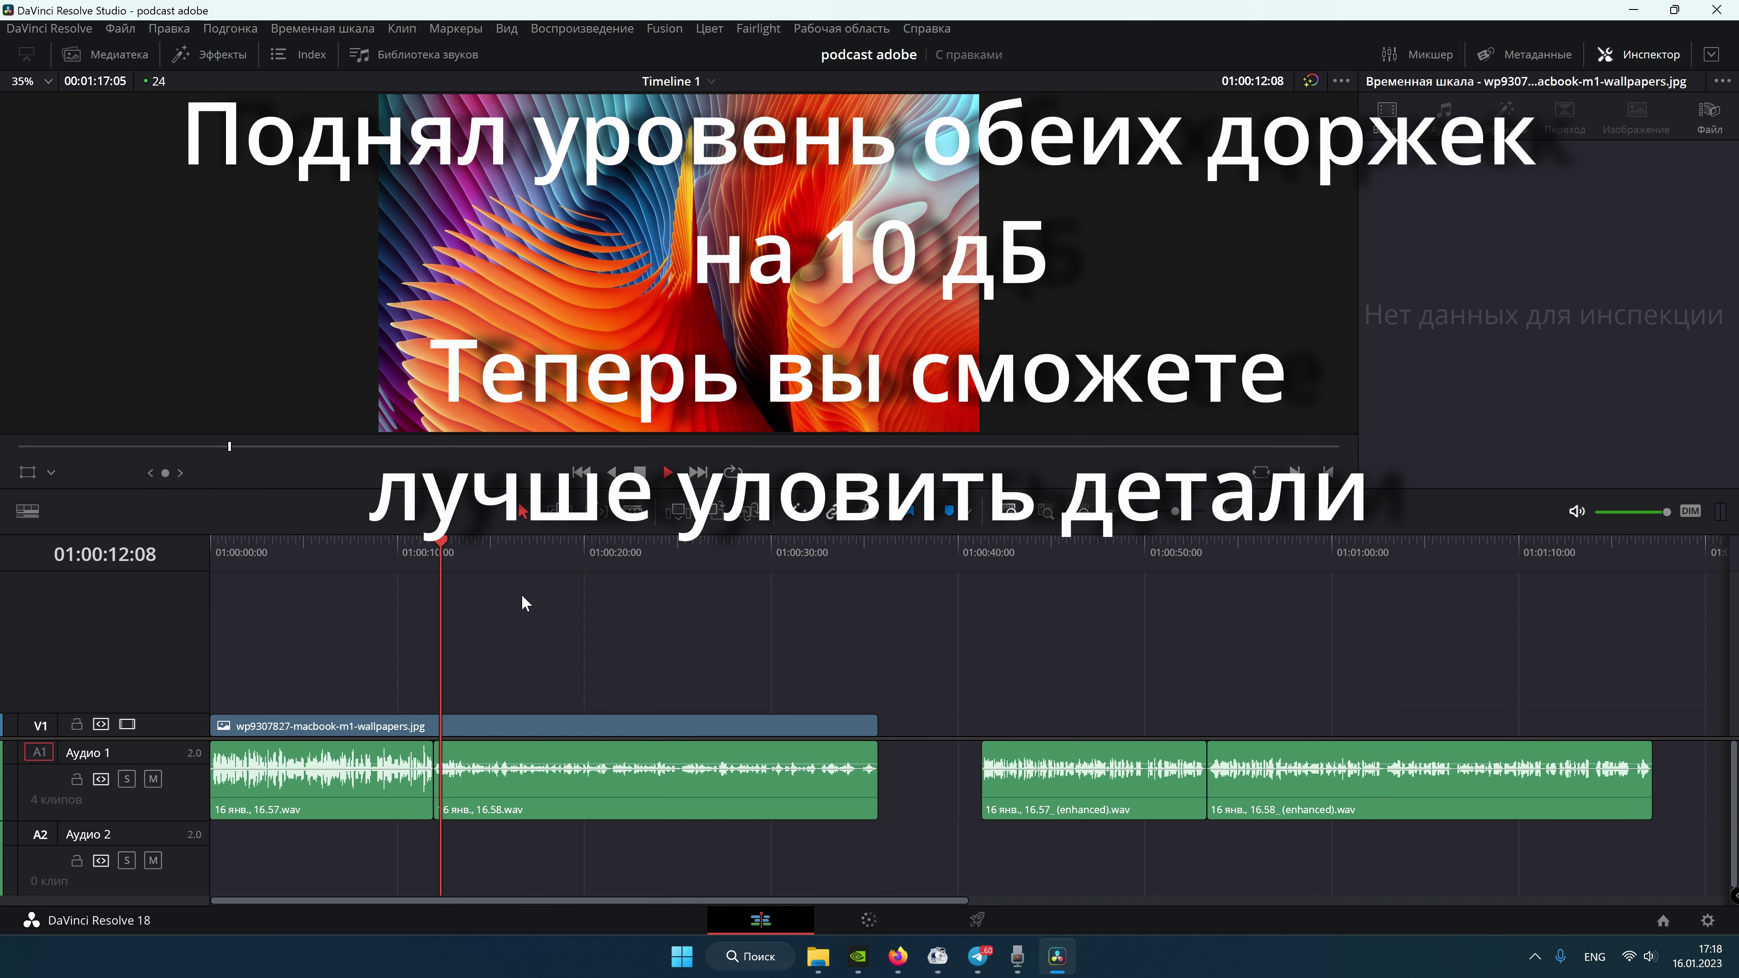
click(1209, 559)
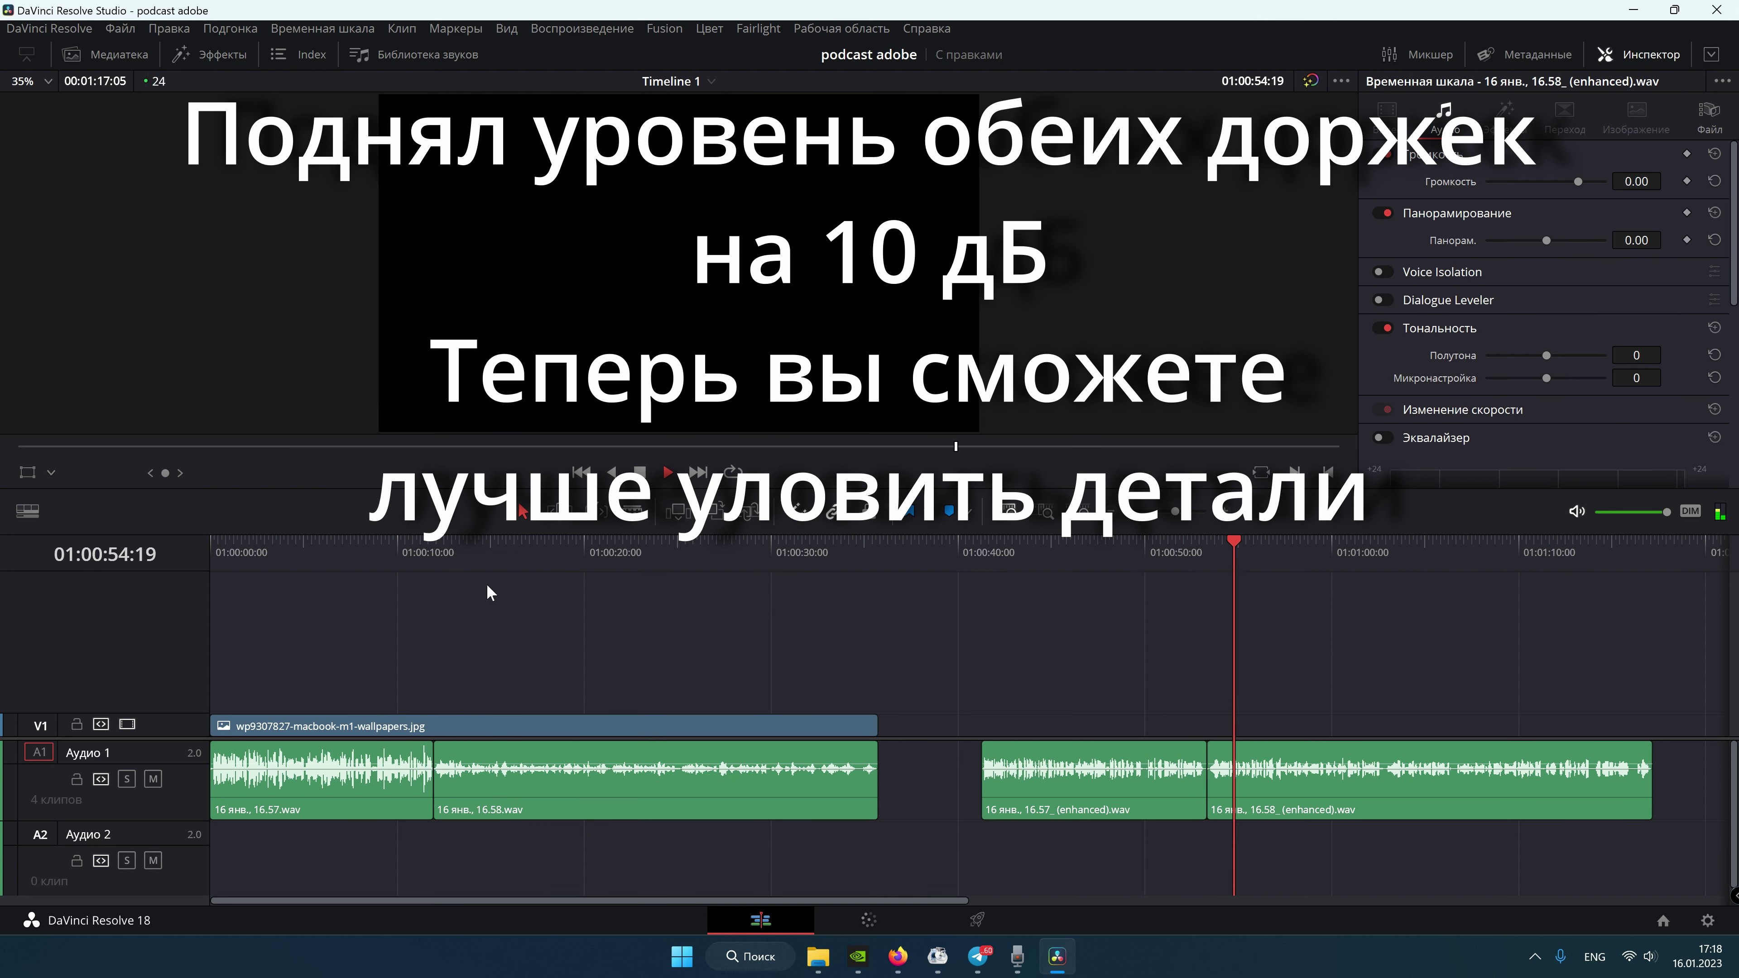
click(618, 560)
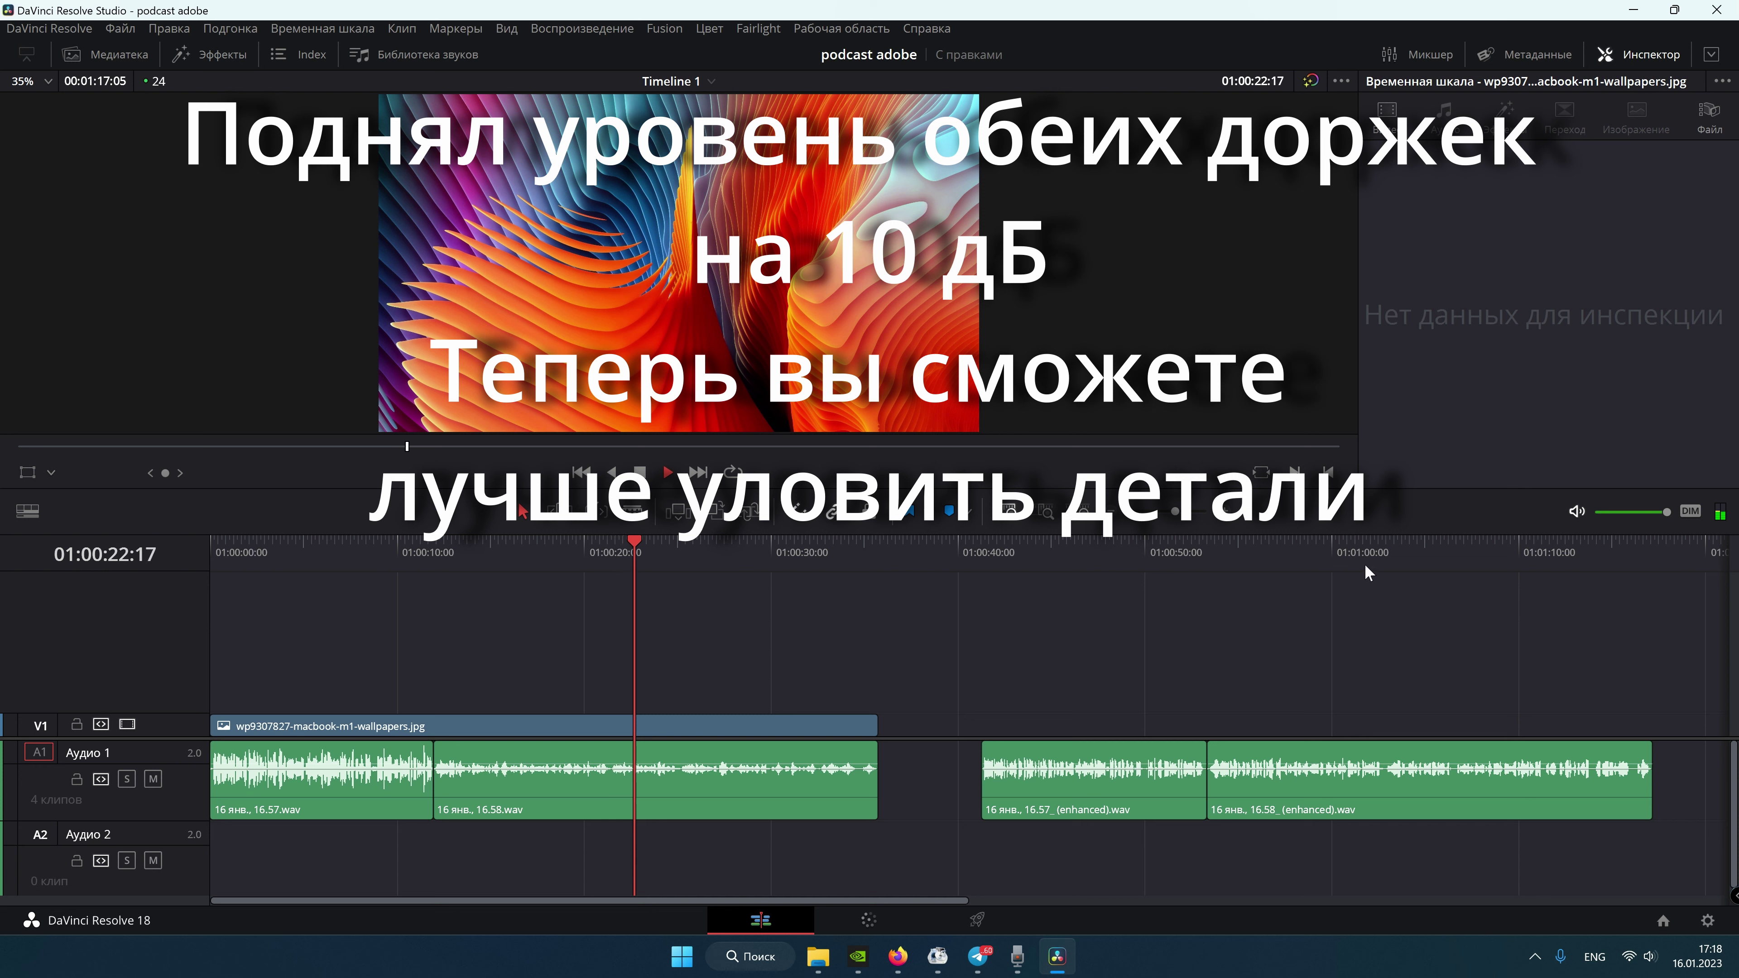
click(1383, 563)
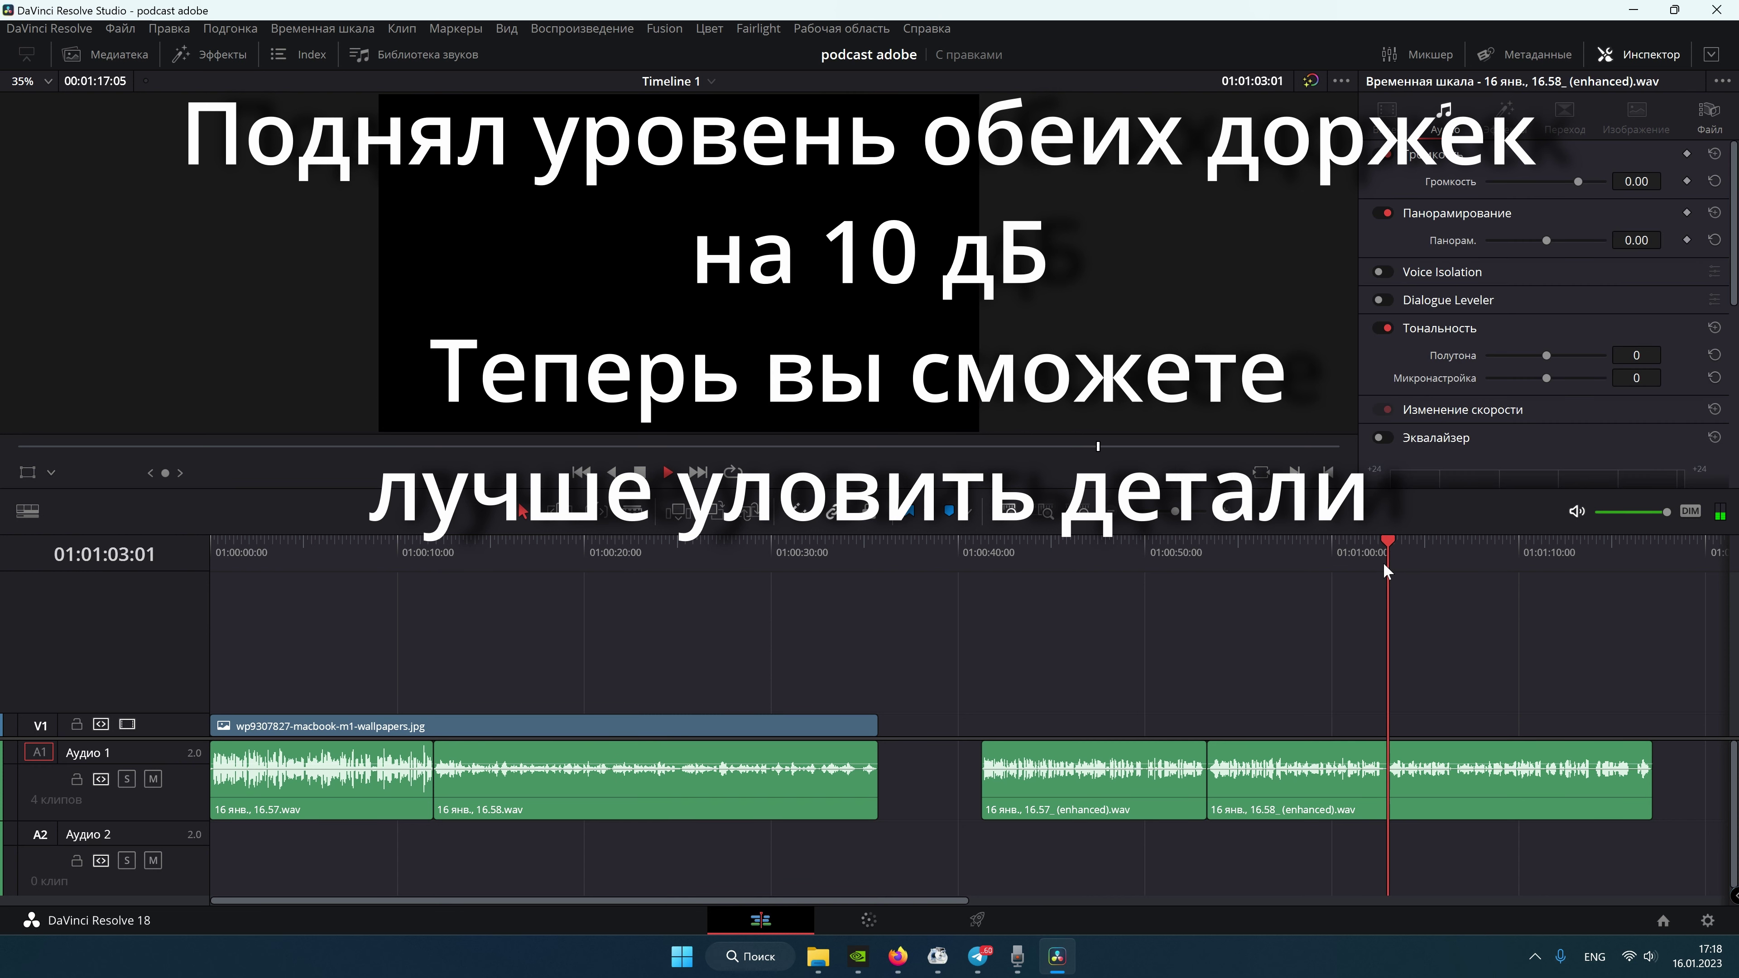
click(768, 560)
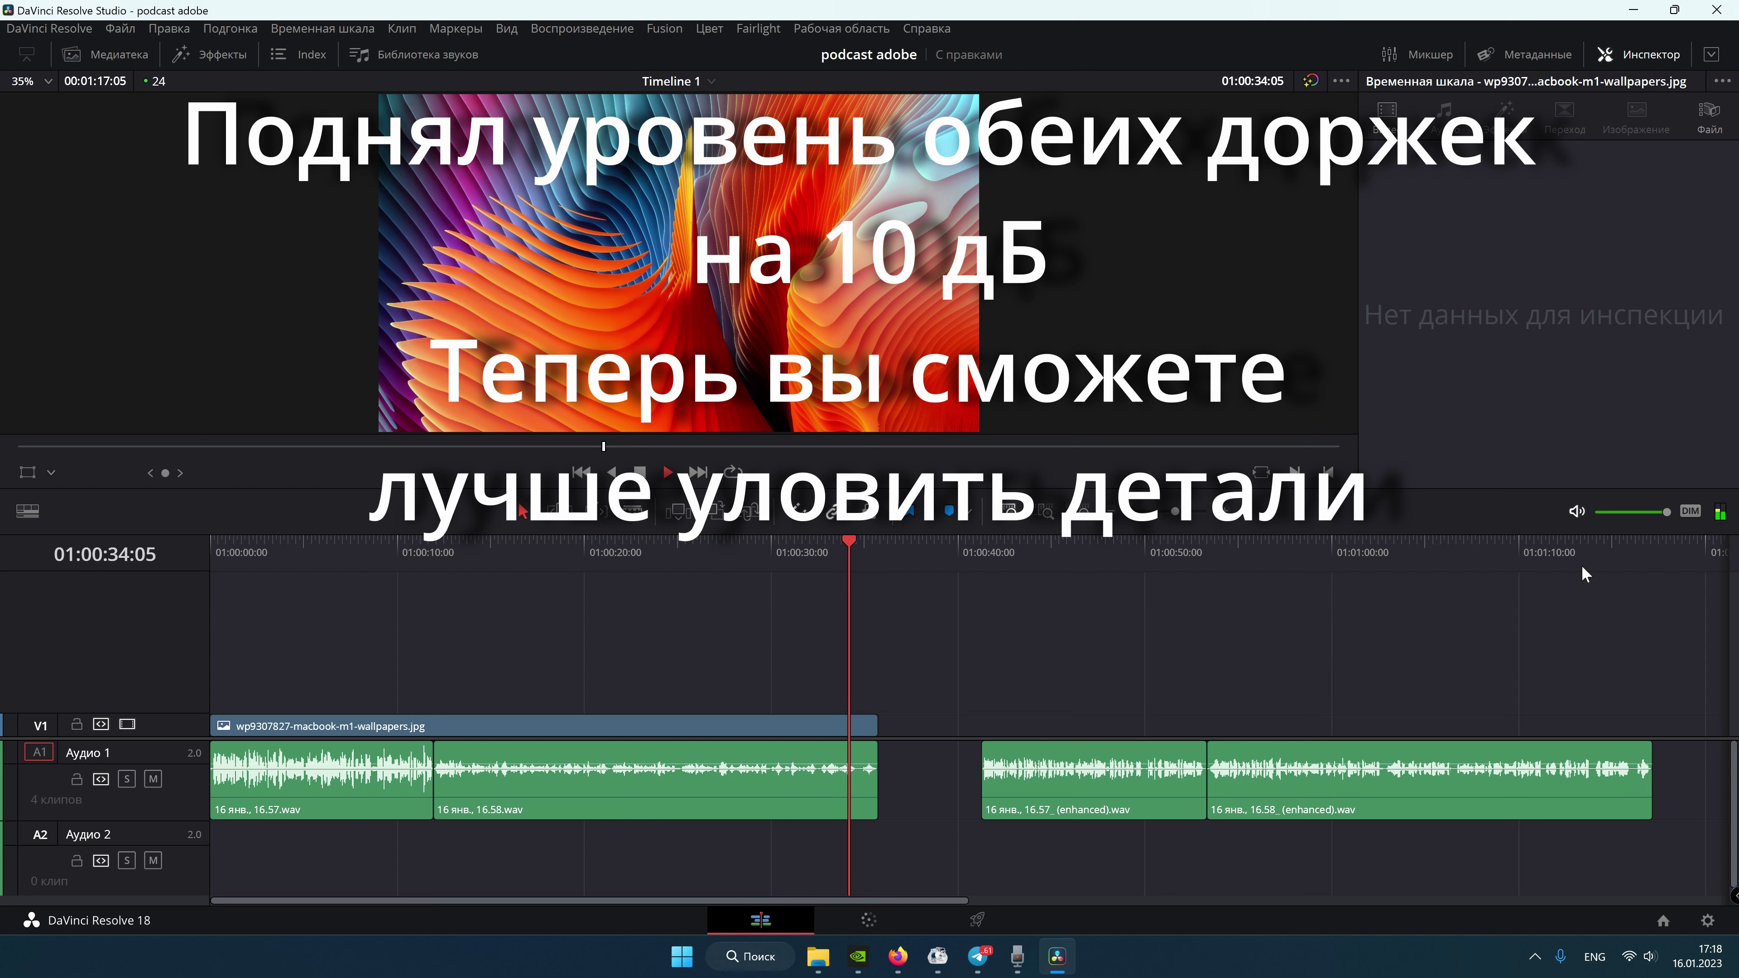
click(1600, 564)
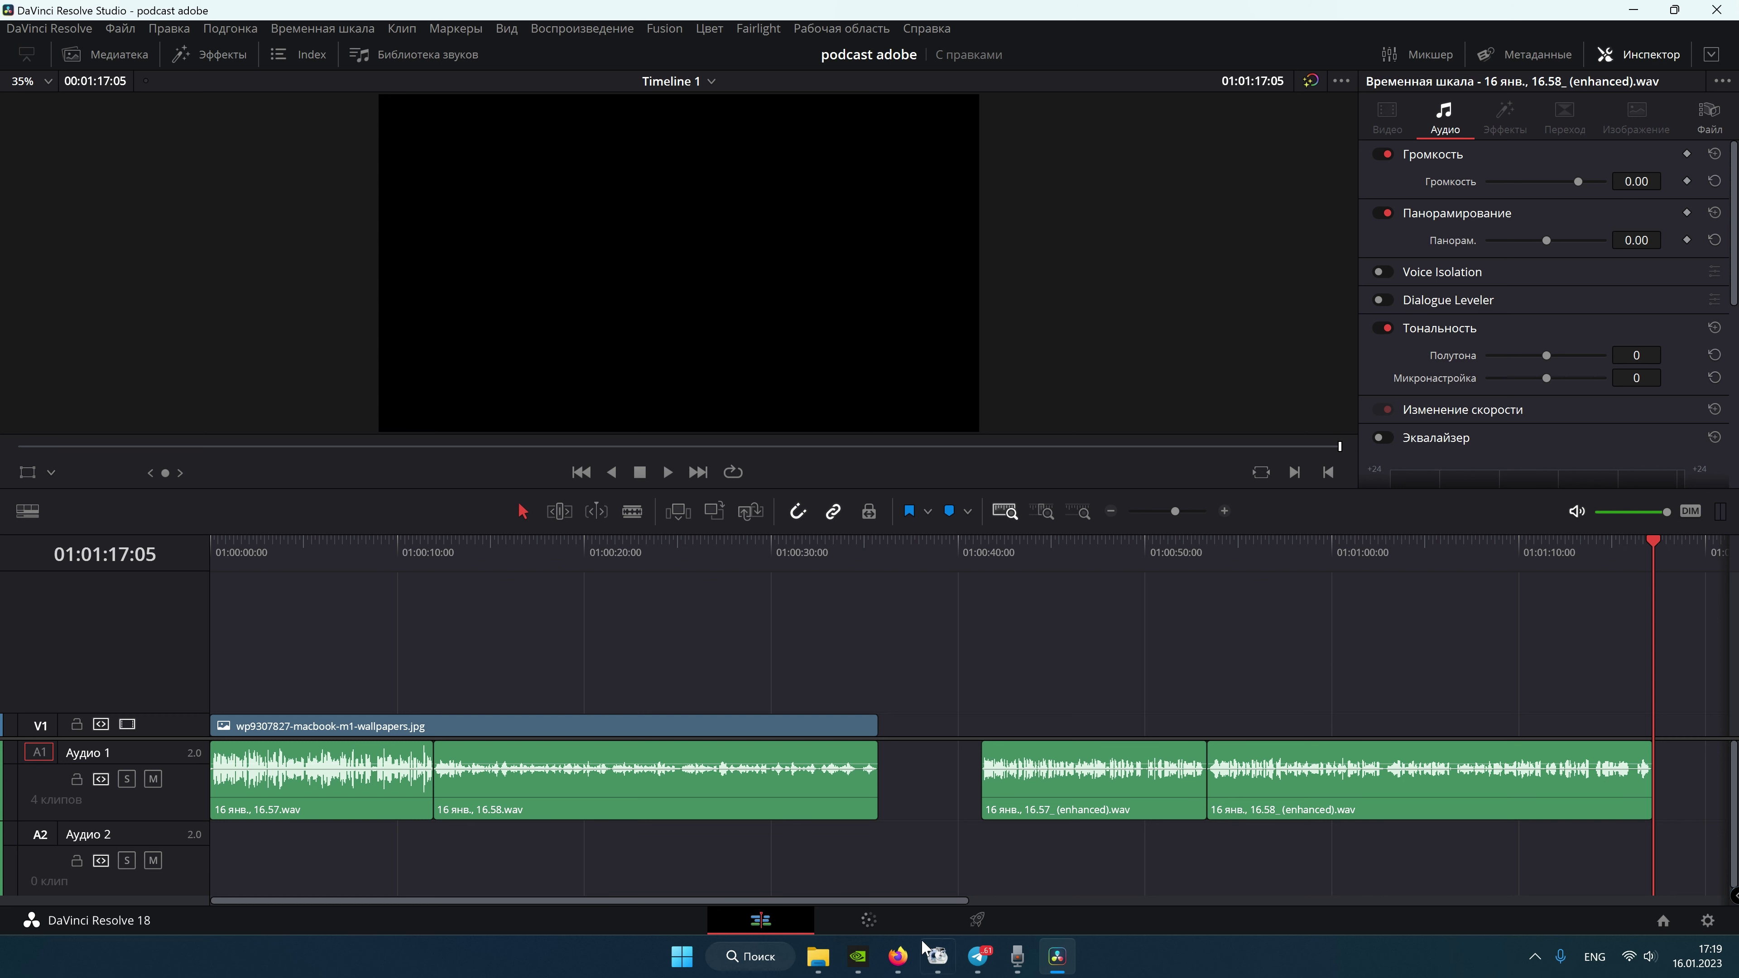
- Switch back to the Enhance Speech page in Firefox
click(897, 957)
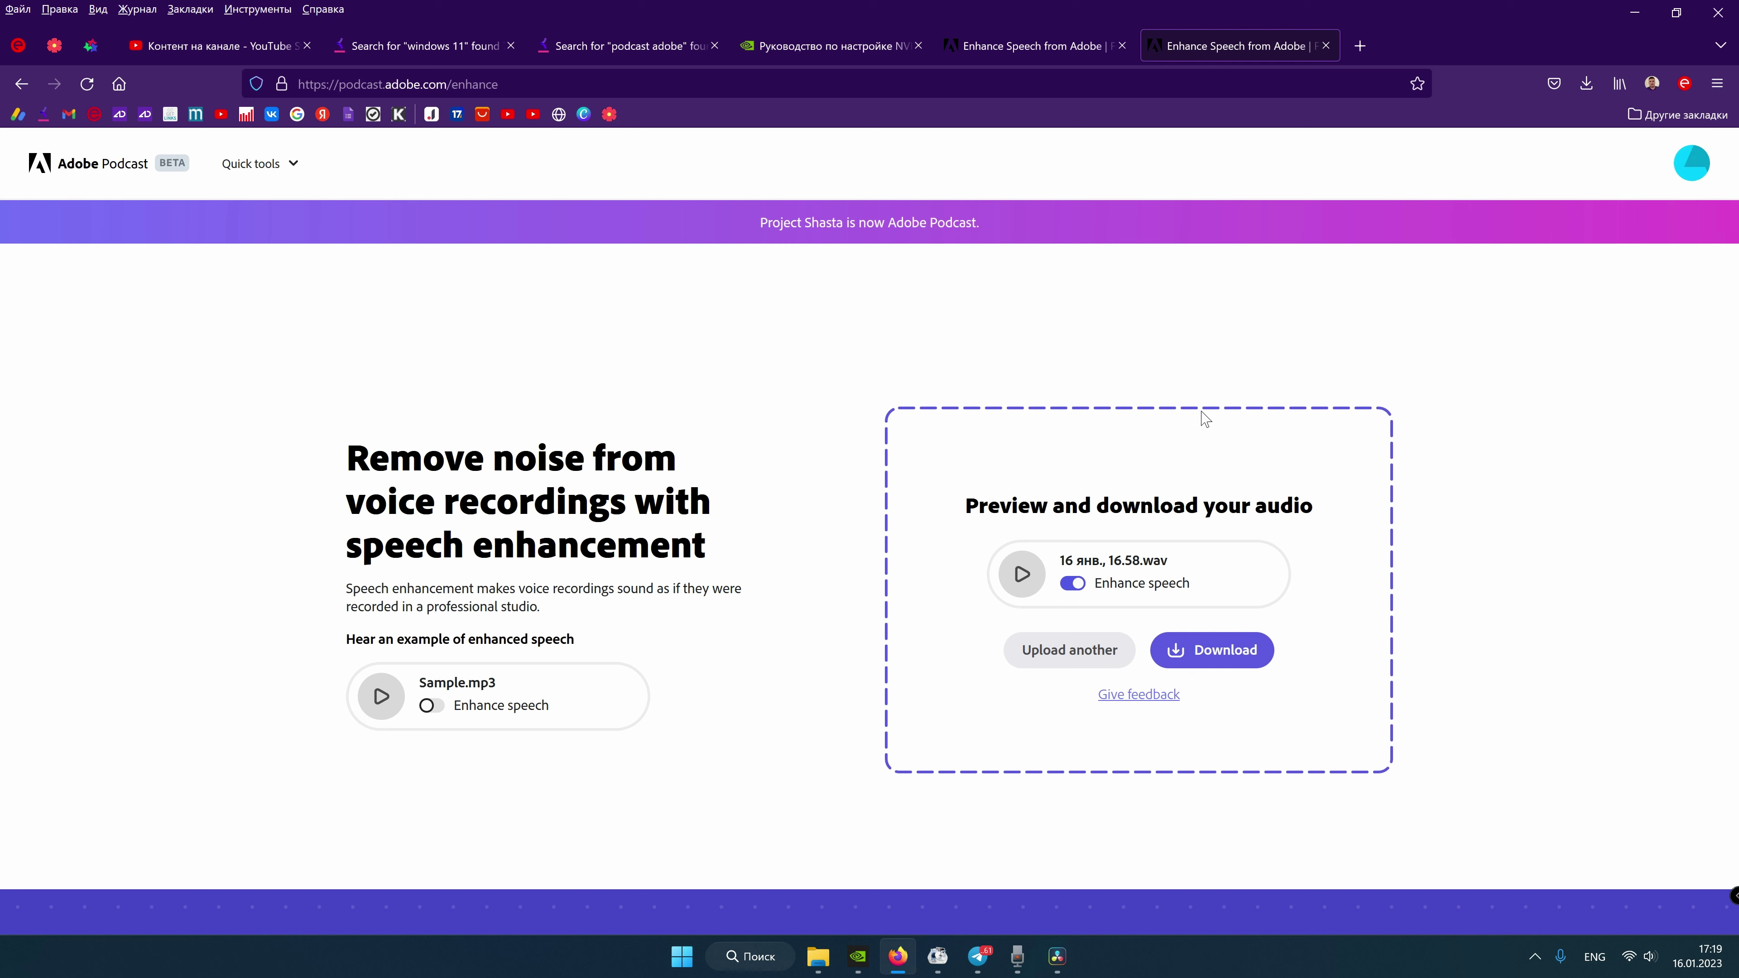
- Switch to DaVinci Resolve, inspect the original 16 янв., 16.58.wav clip at its start and near its end, and return to the 16.57.wav enhancement page
click(1057, 956)
click(431, 554)
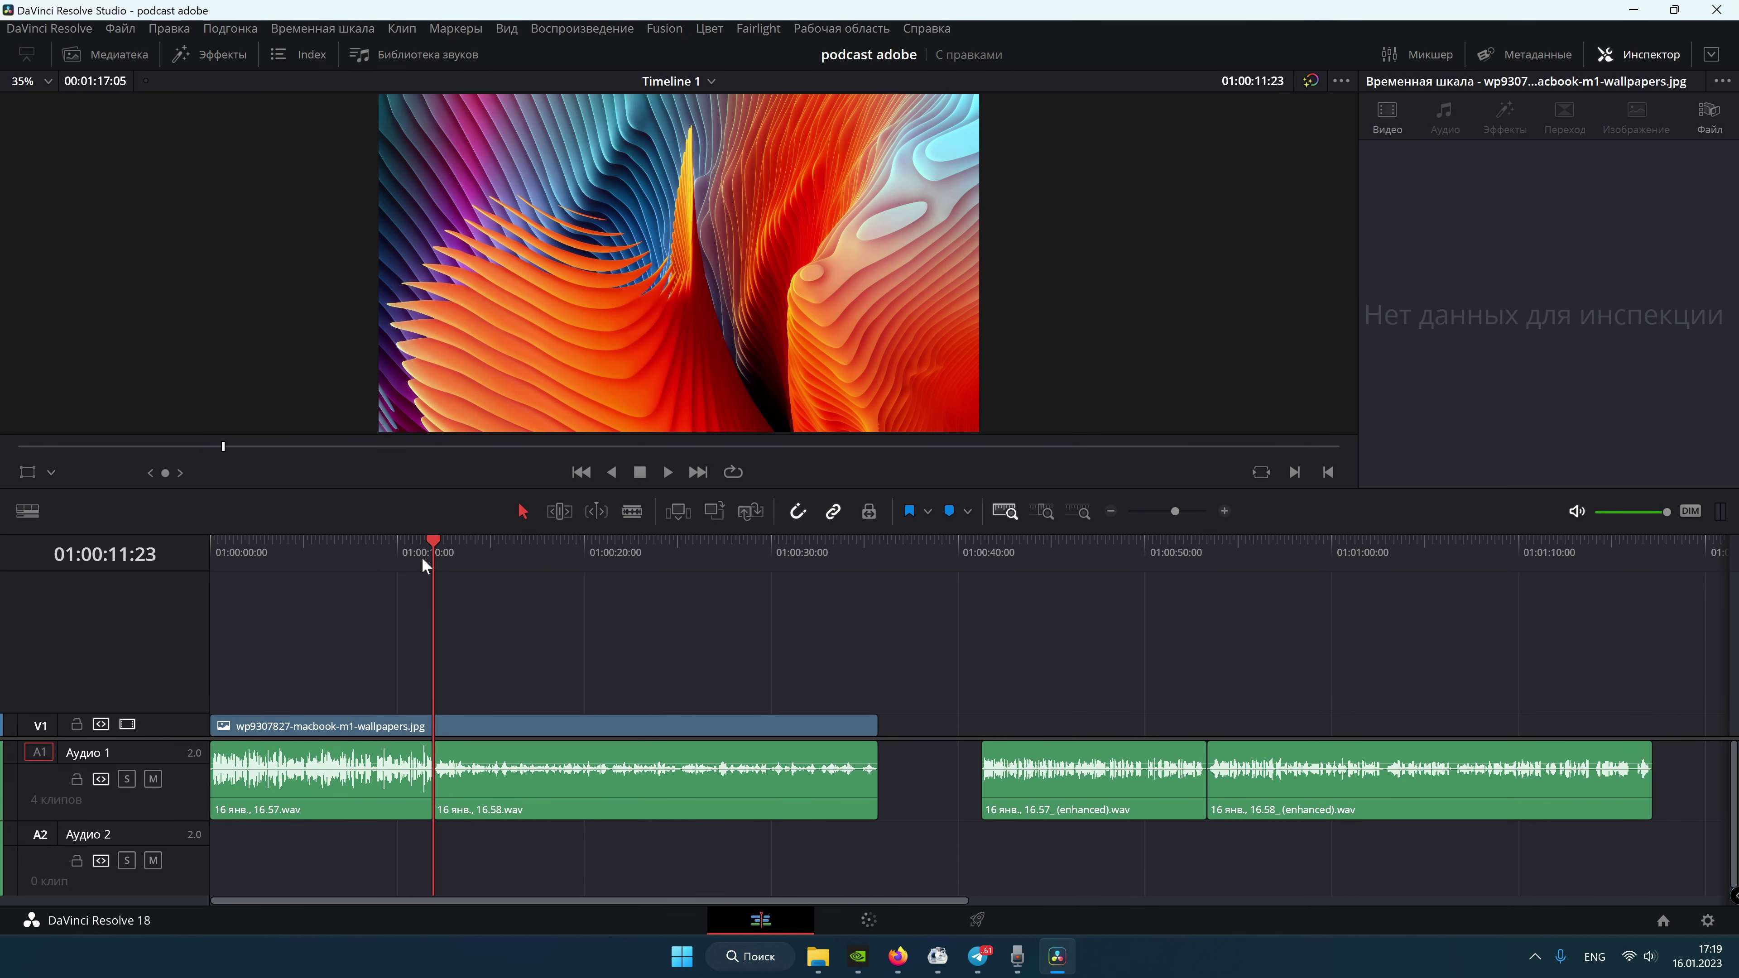
click(836, 561)
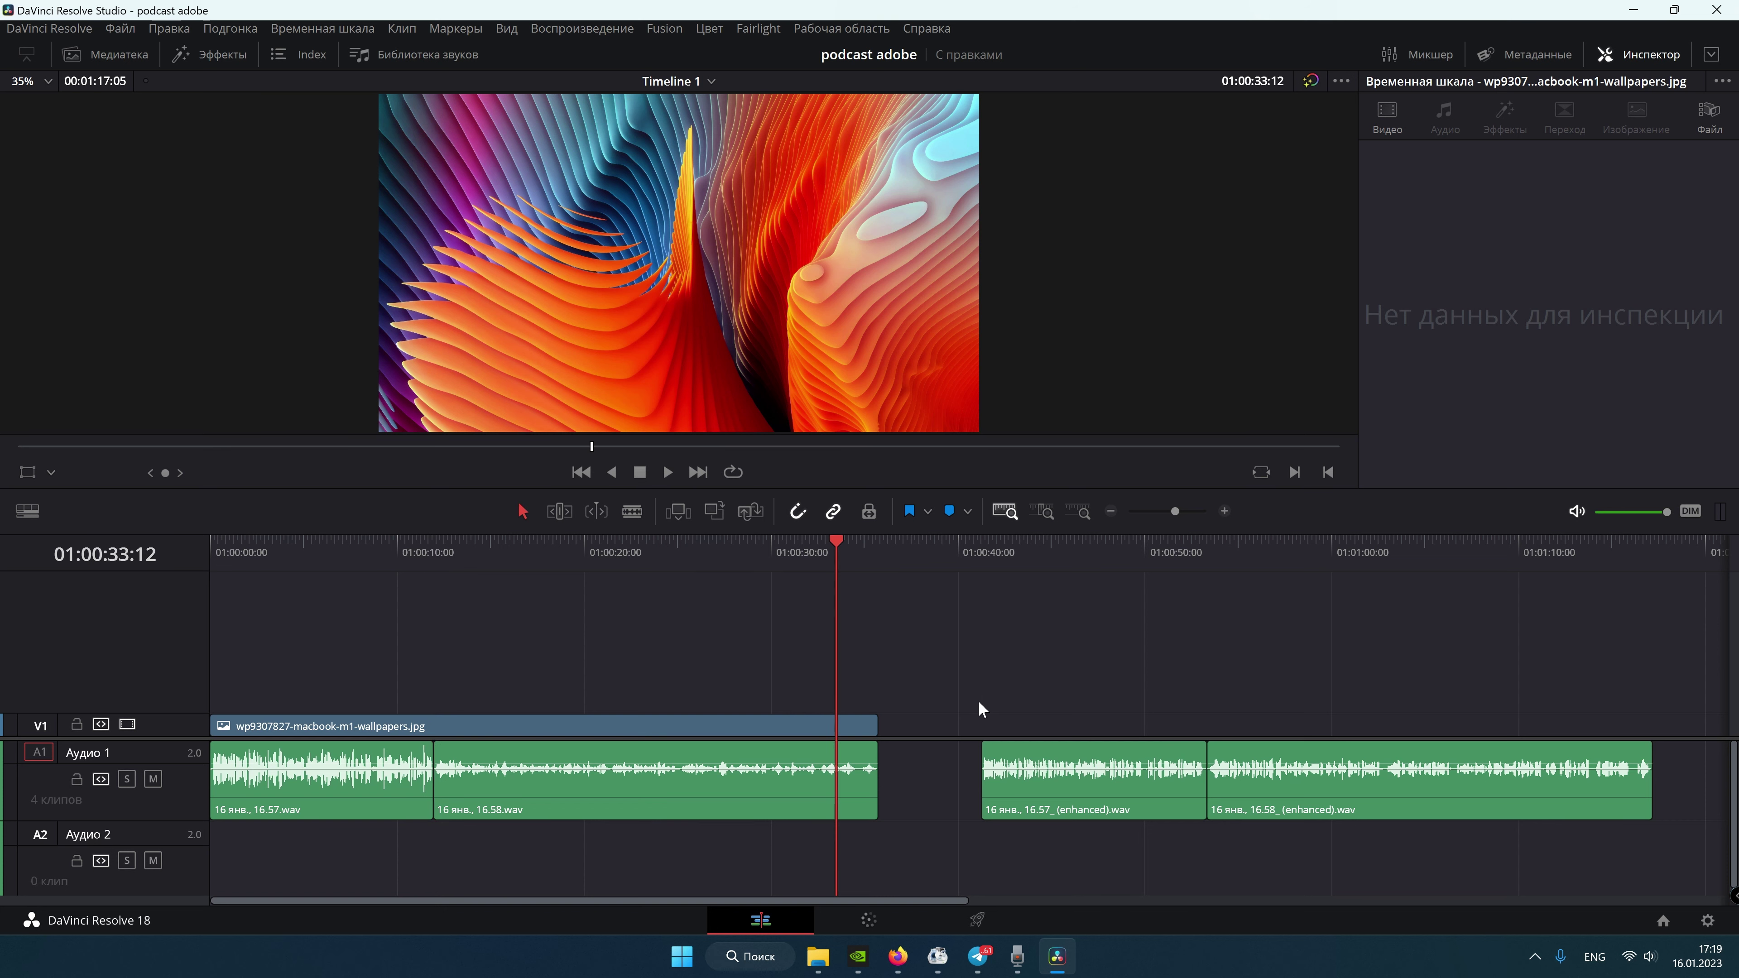
click(1634, 11)
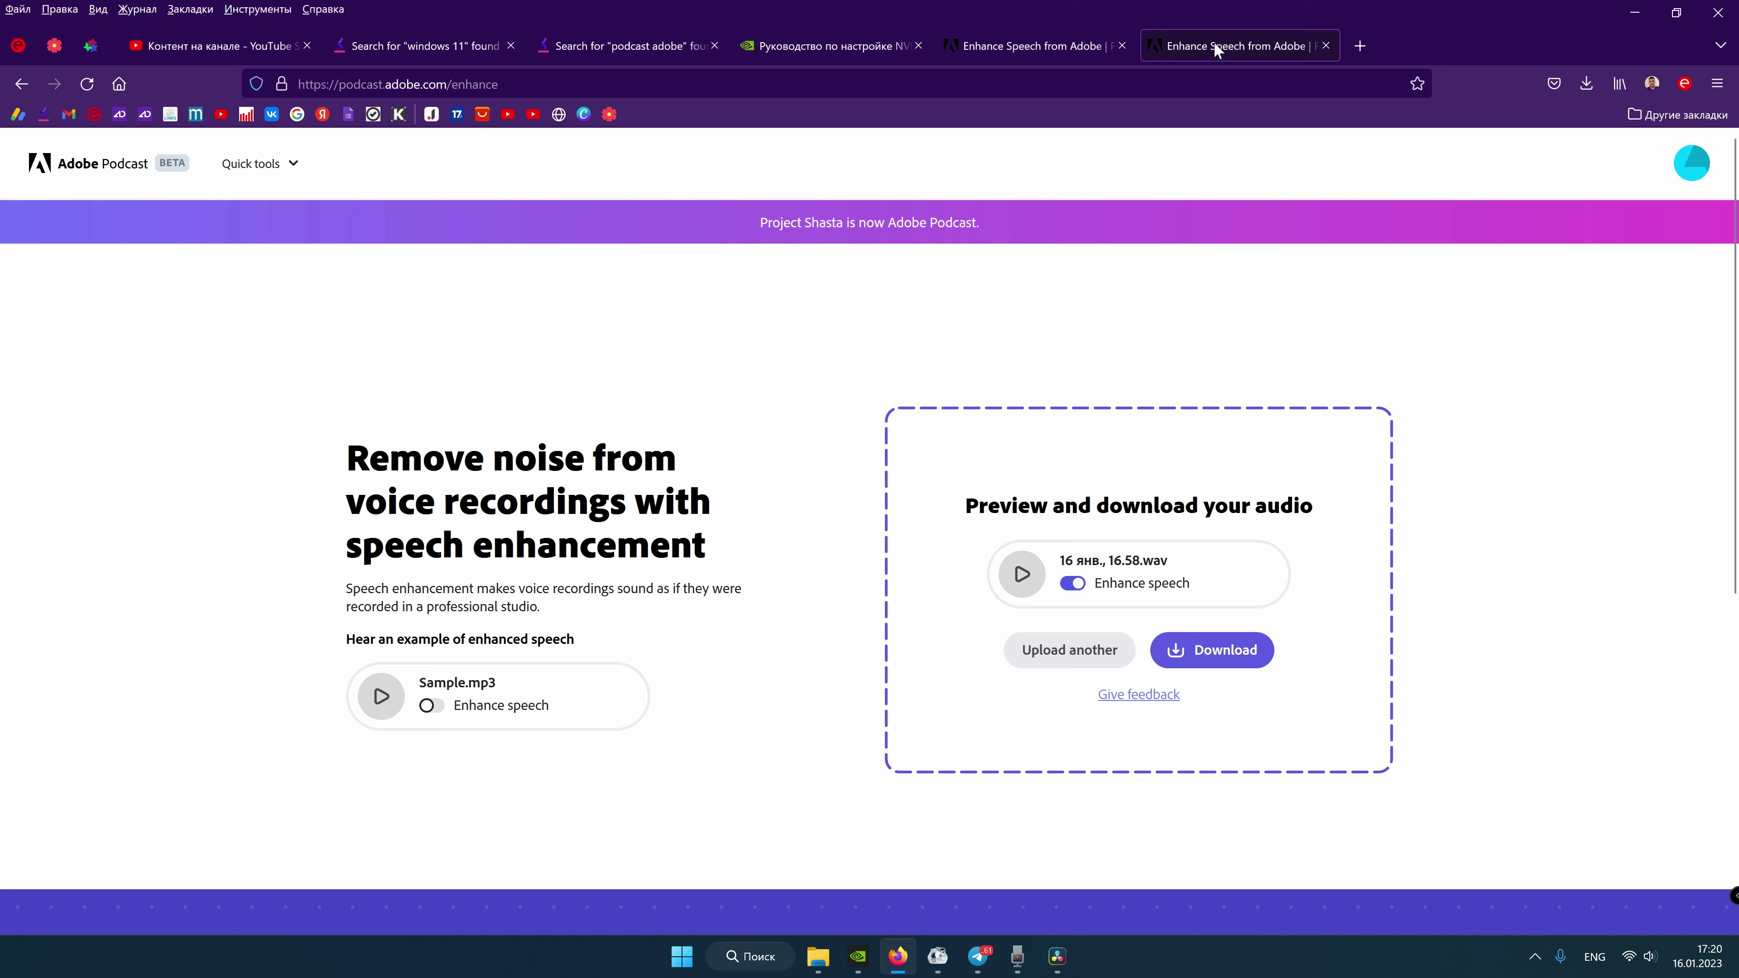
click(1072, 45)
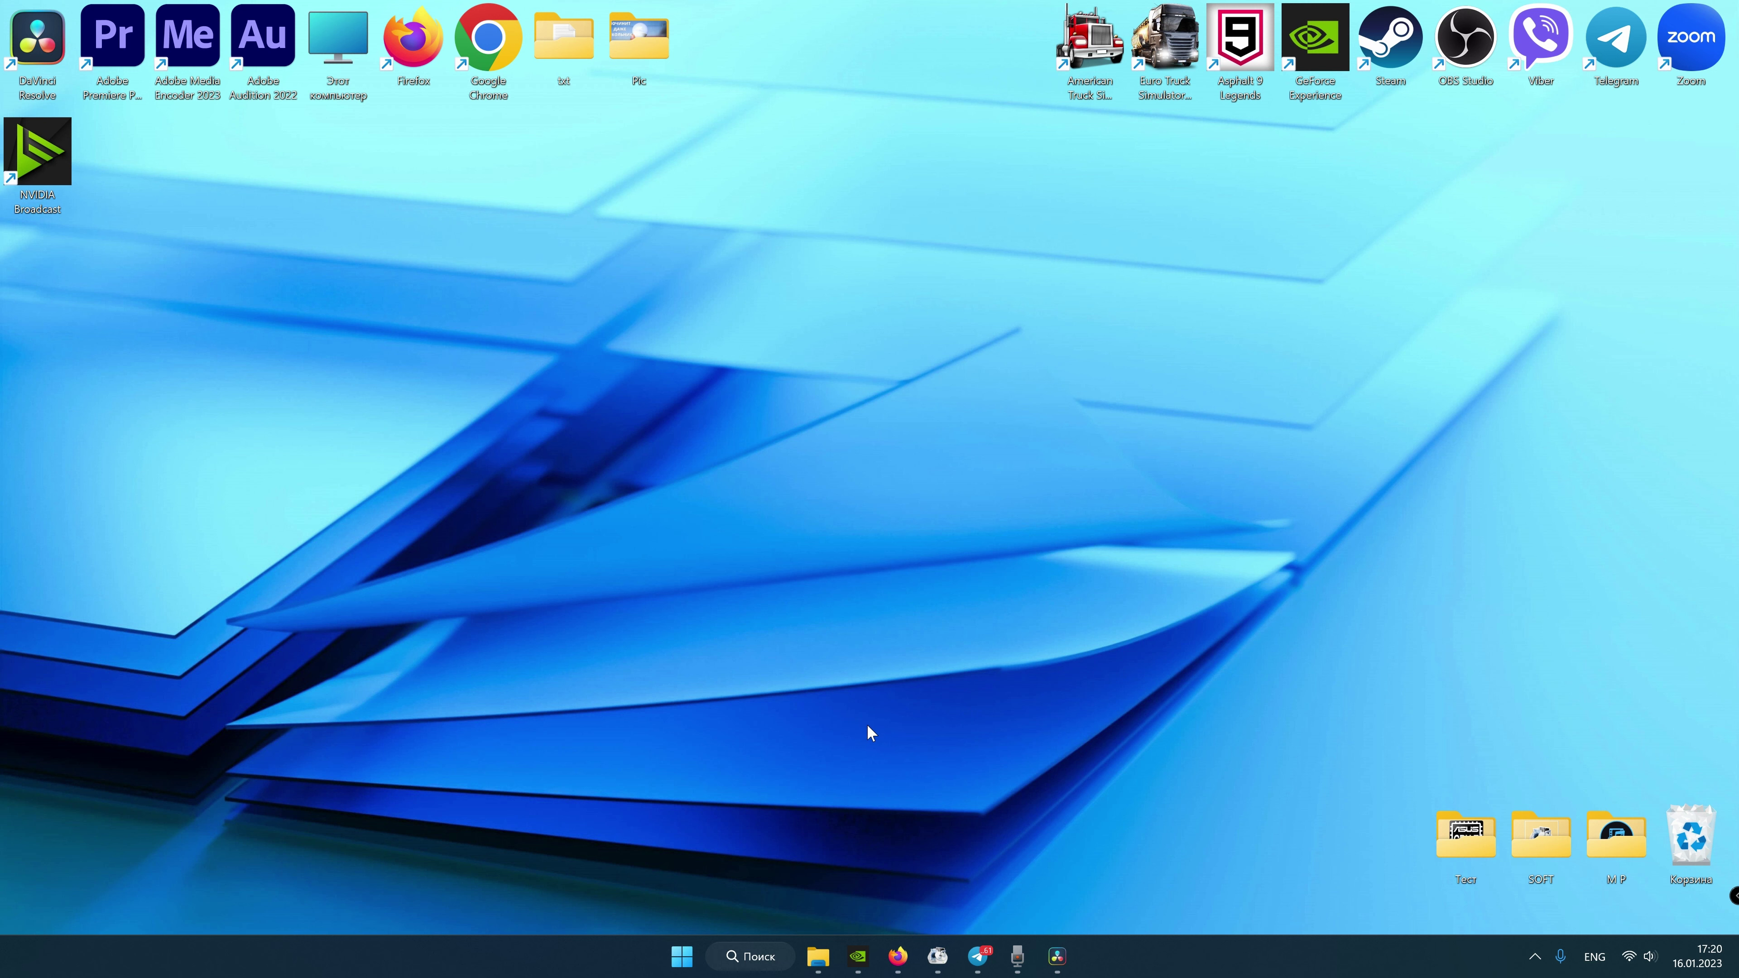
- Look at the existing recording in Sound Recorder and its Запись.m4a file in the Звукозаписи folder, then minimize both windows
click(1018, 957)
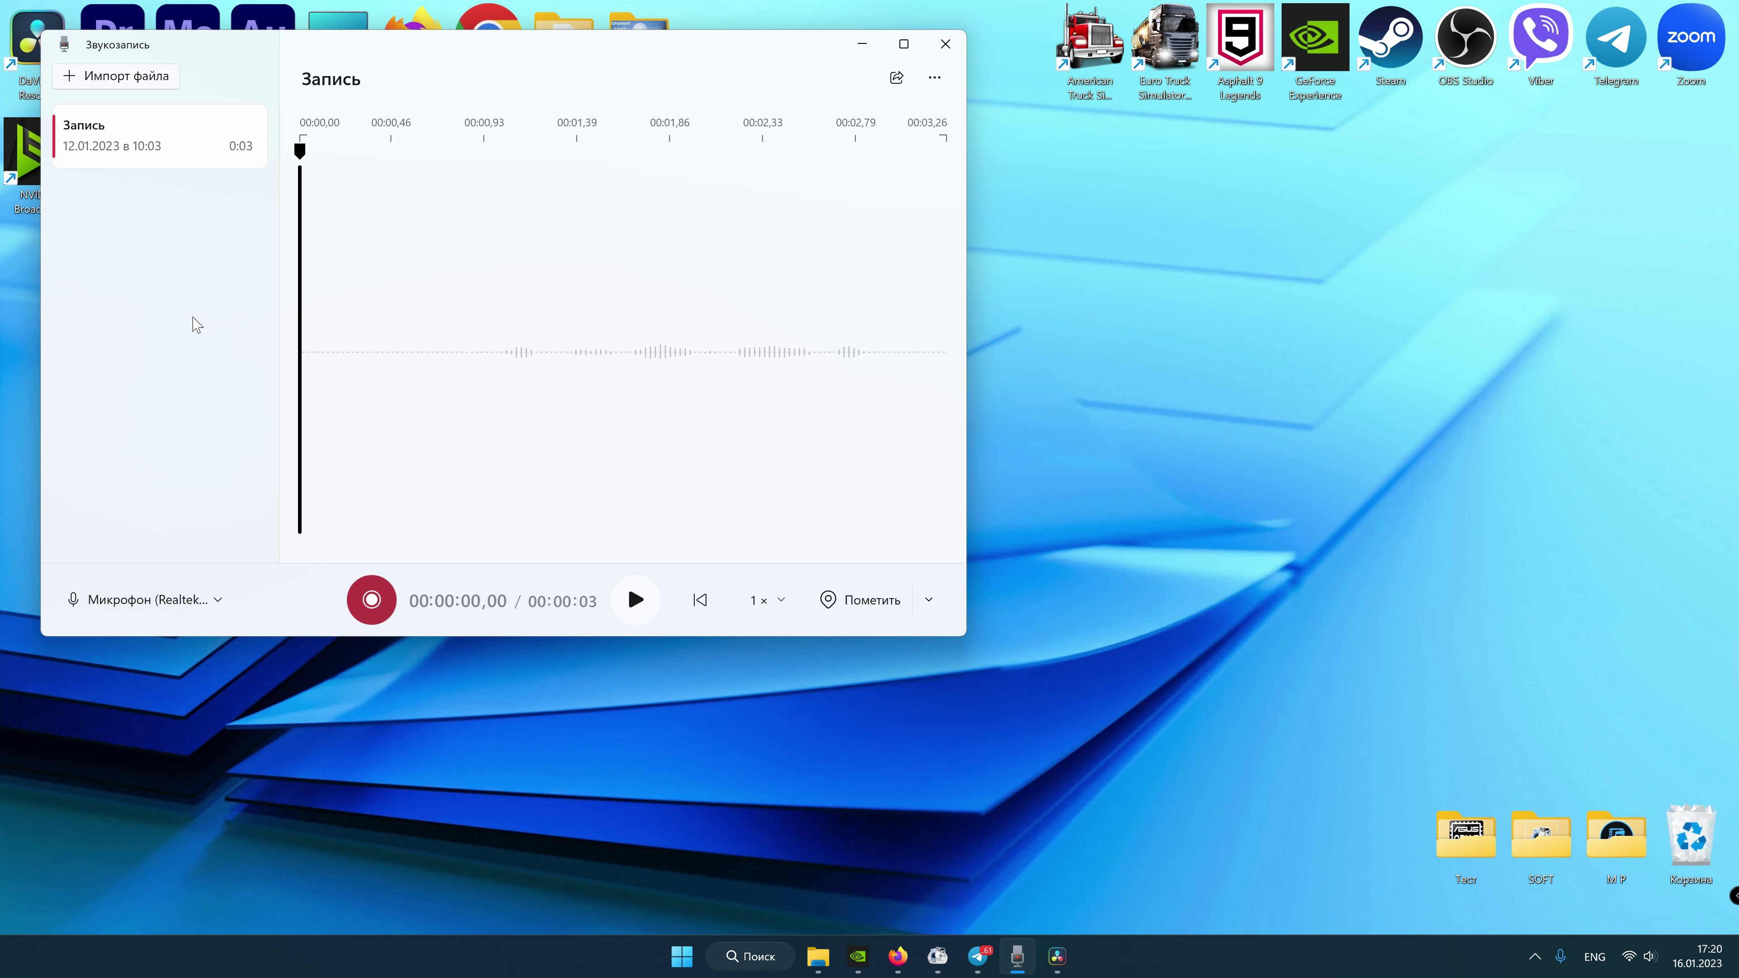
click(819, 957)
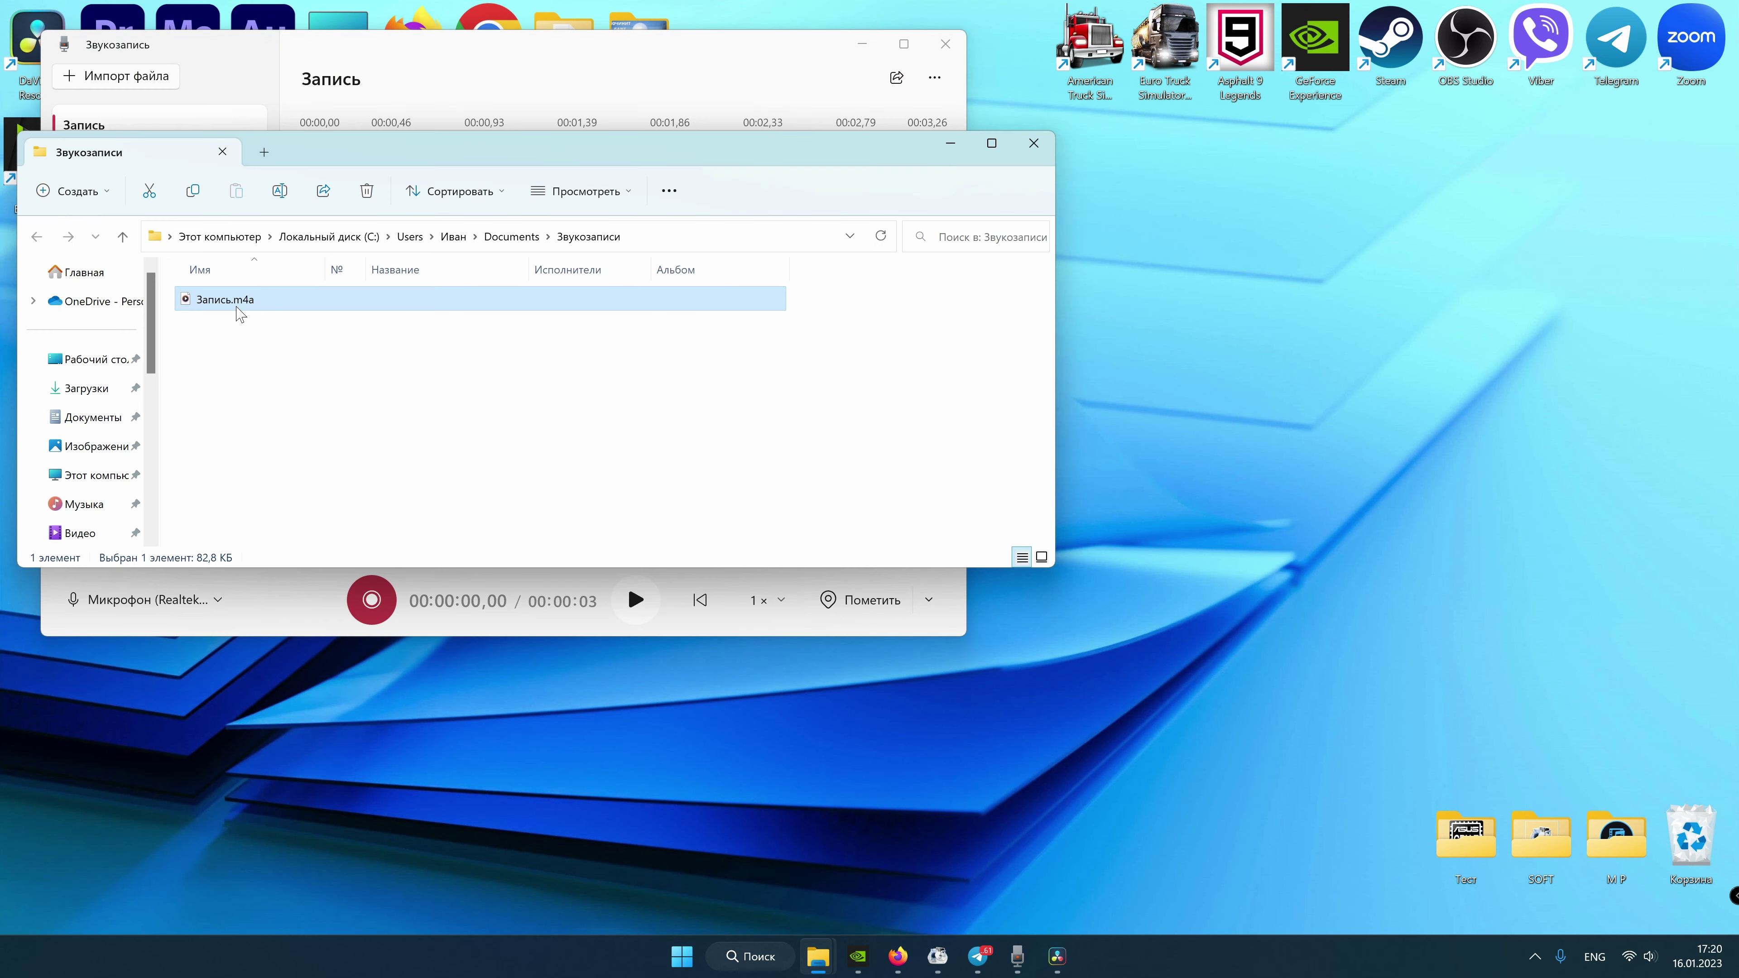
click(950, 143)
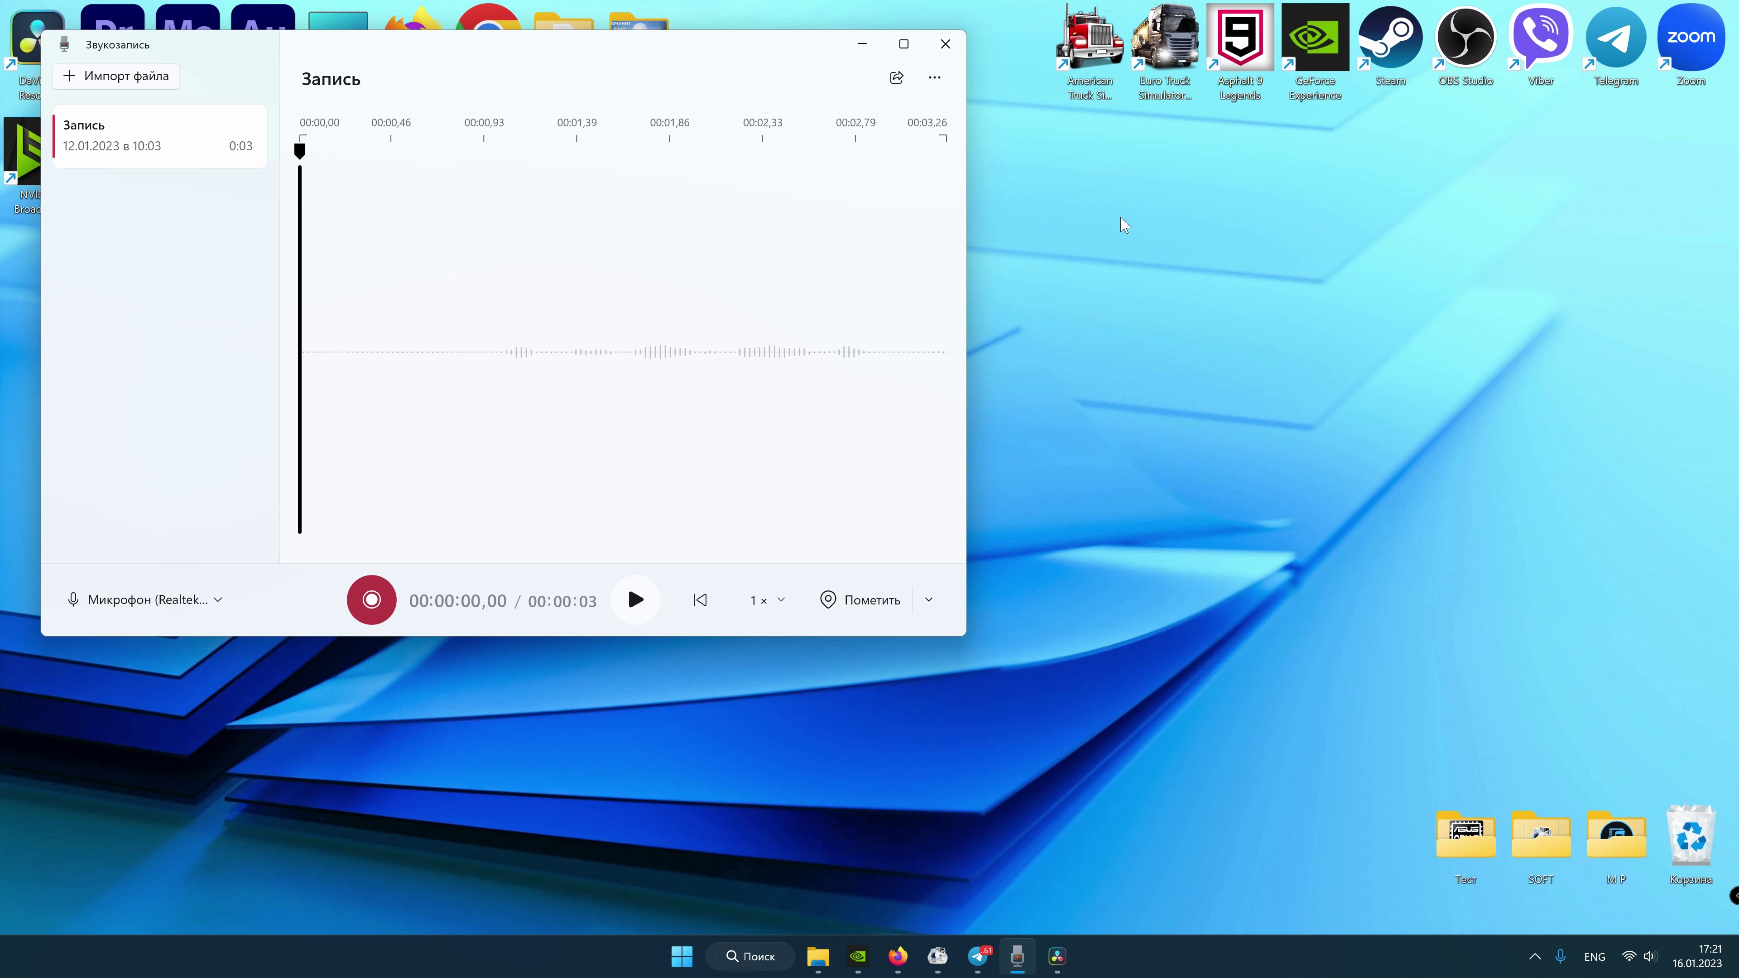
click(861, 43)
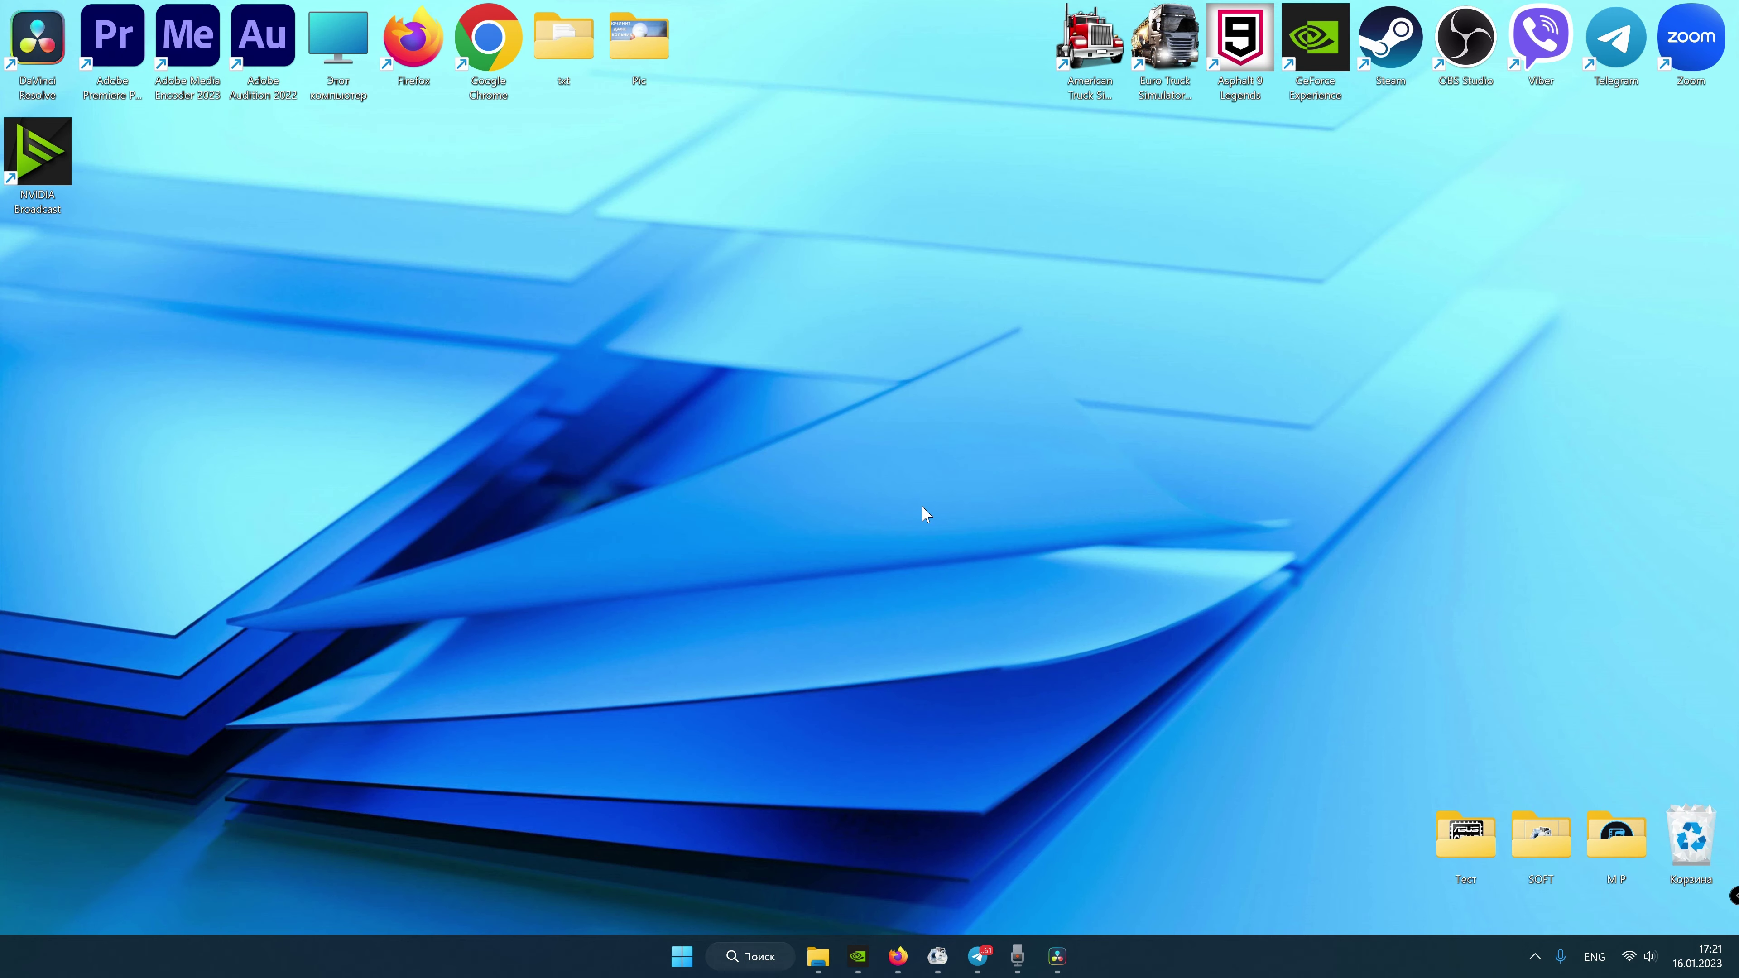
- Return to Adobe Podcast in Firefox, start the Mic Check tool and allow the site to use the Realtek USB2.0 Audio microphone
click(898, 955)
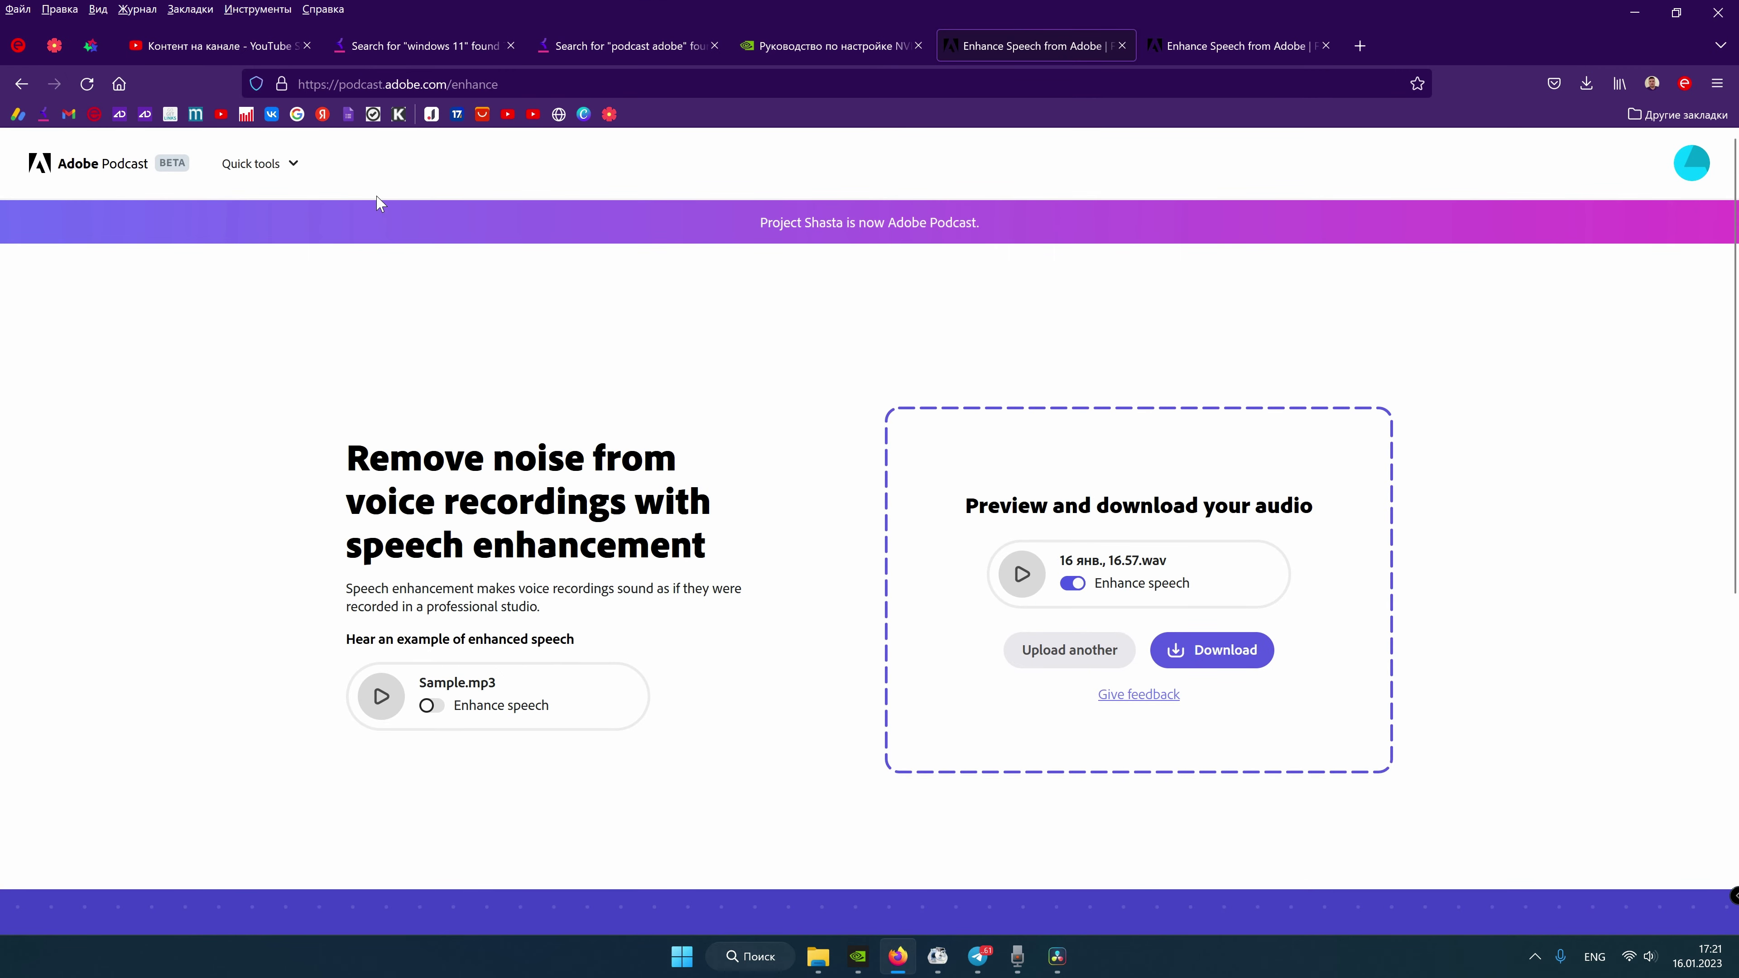
click(259, 163)
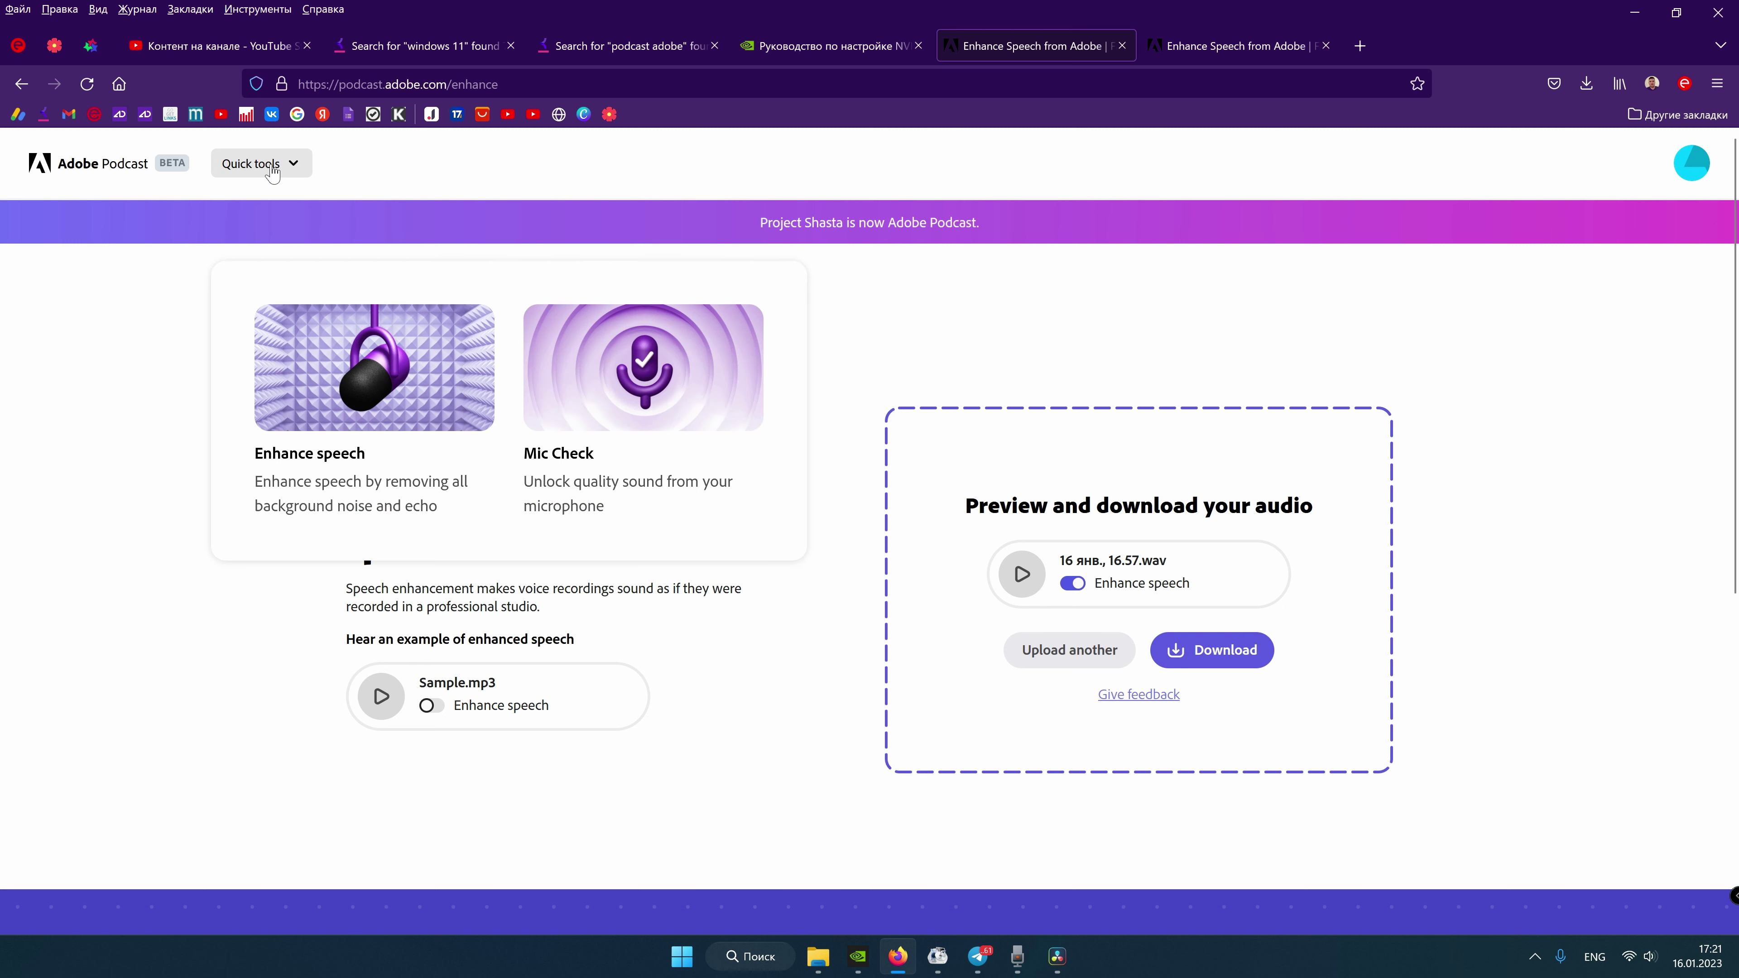
click(611, 348)
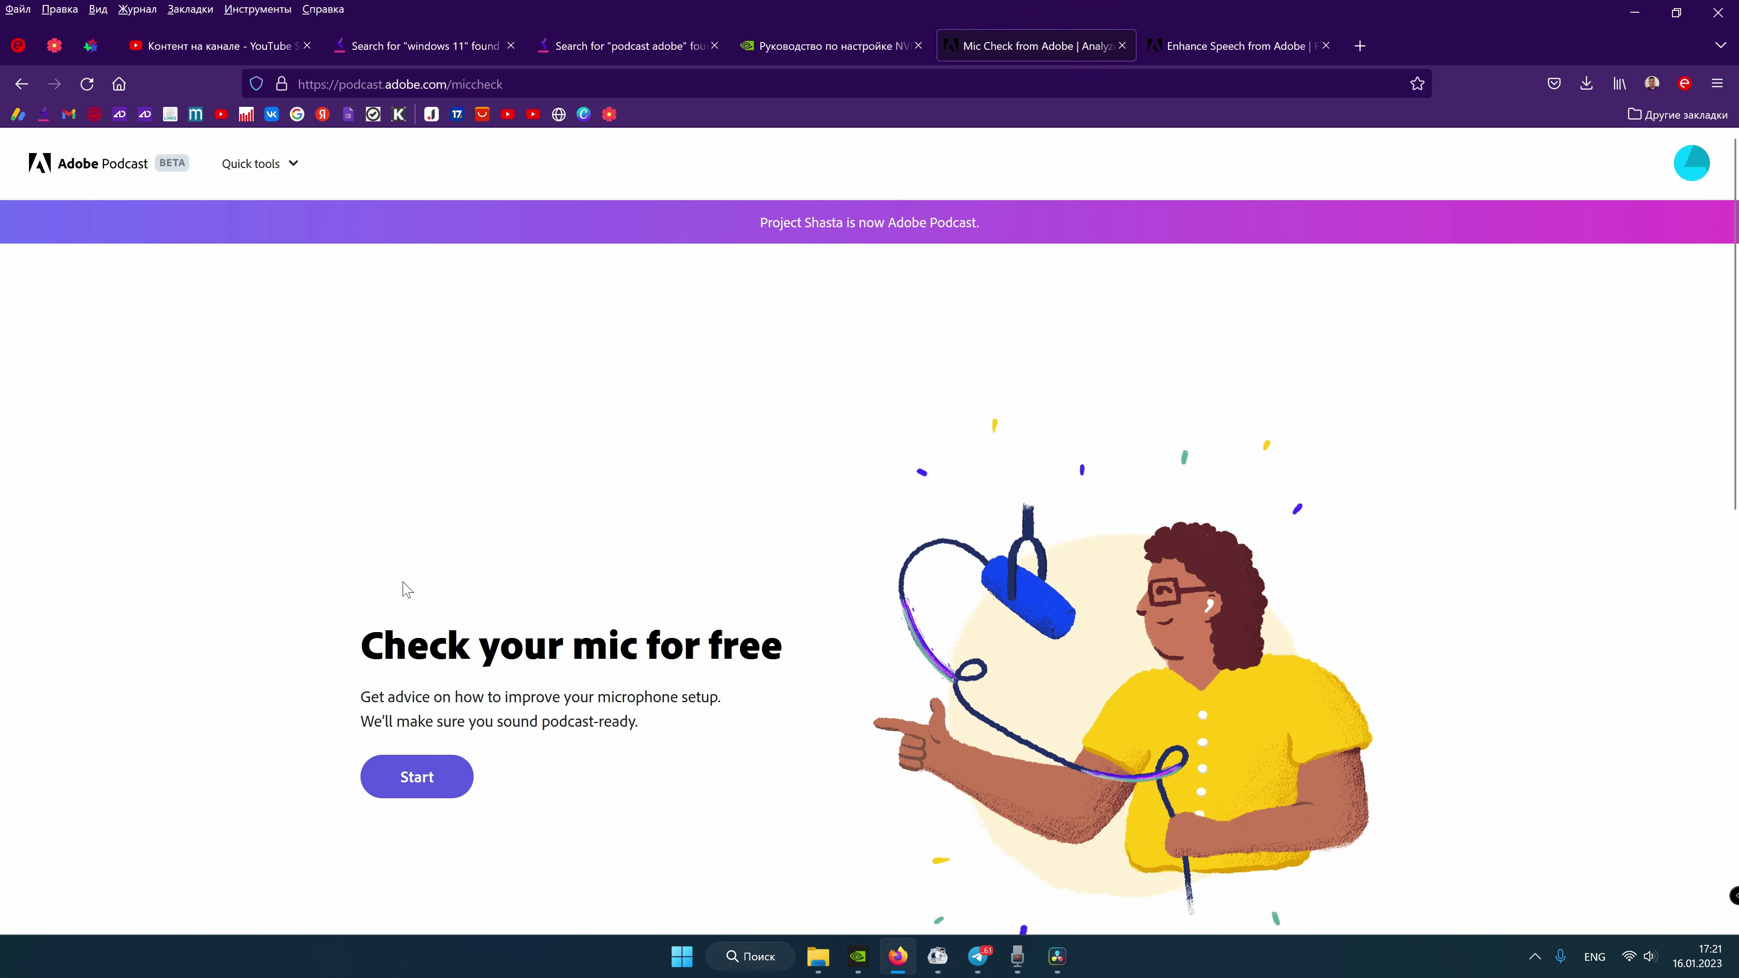
click(417, 776)
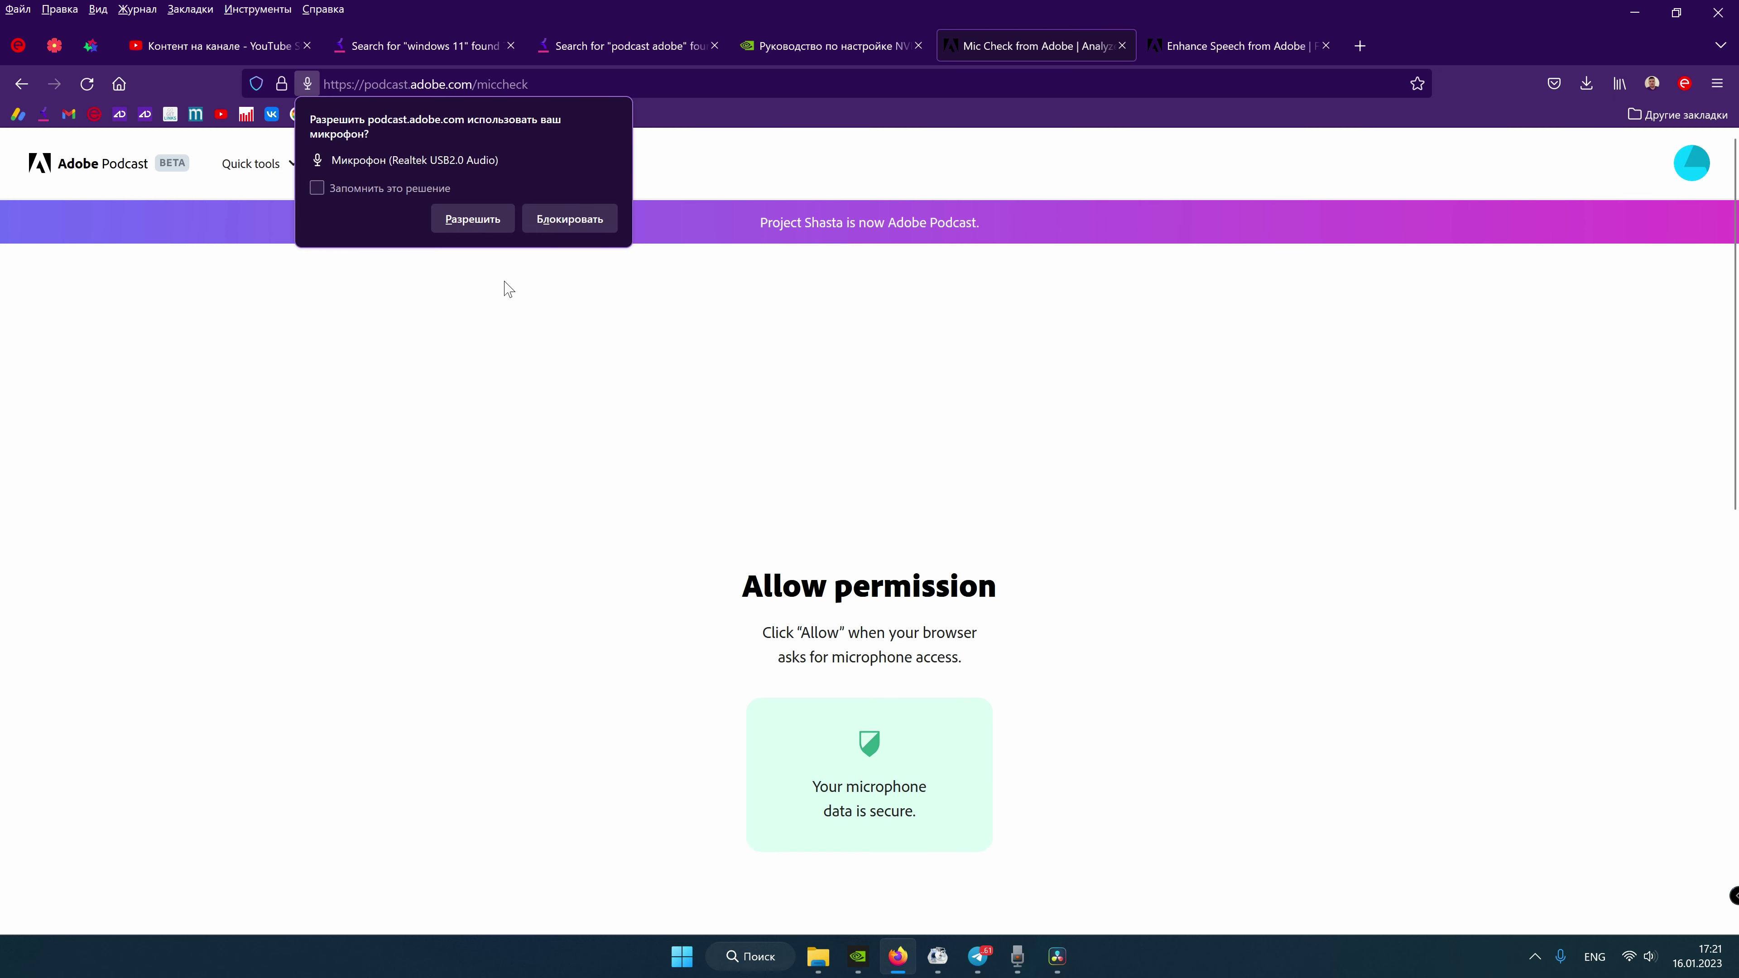
click(484, 226)
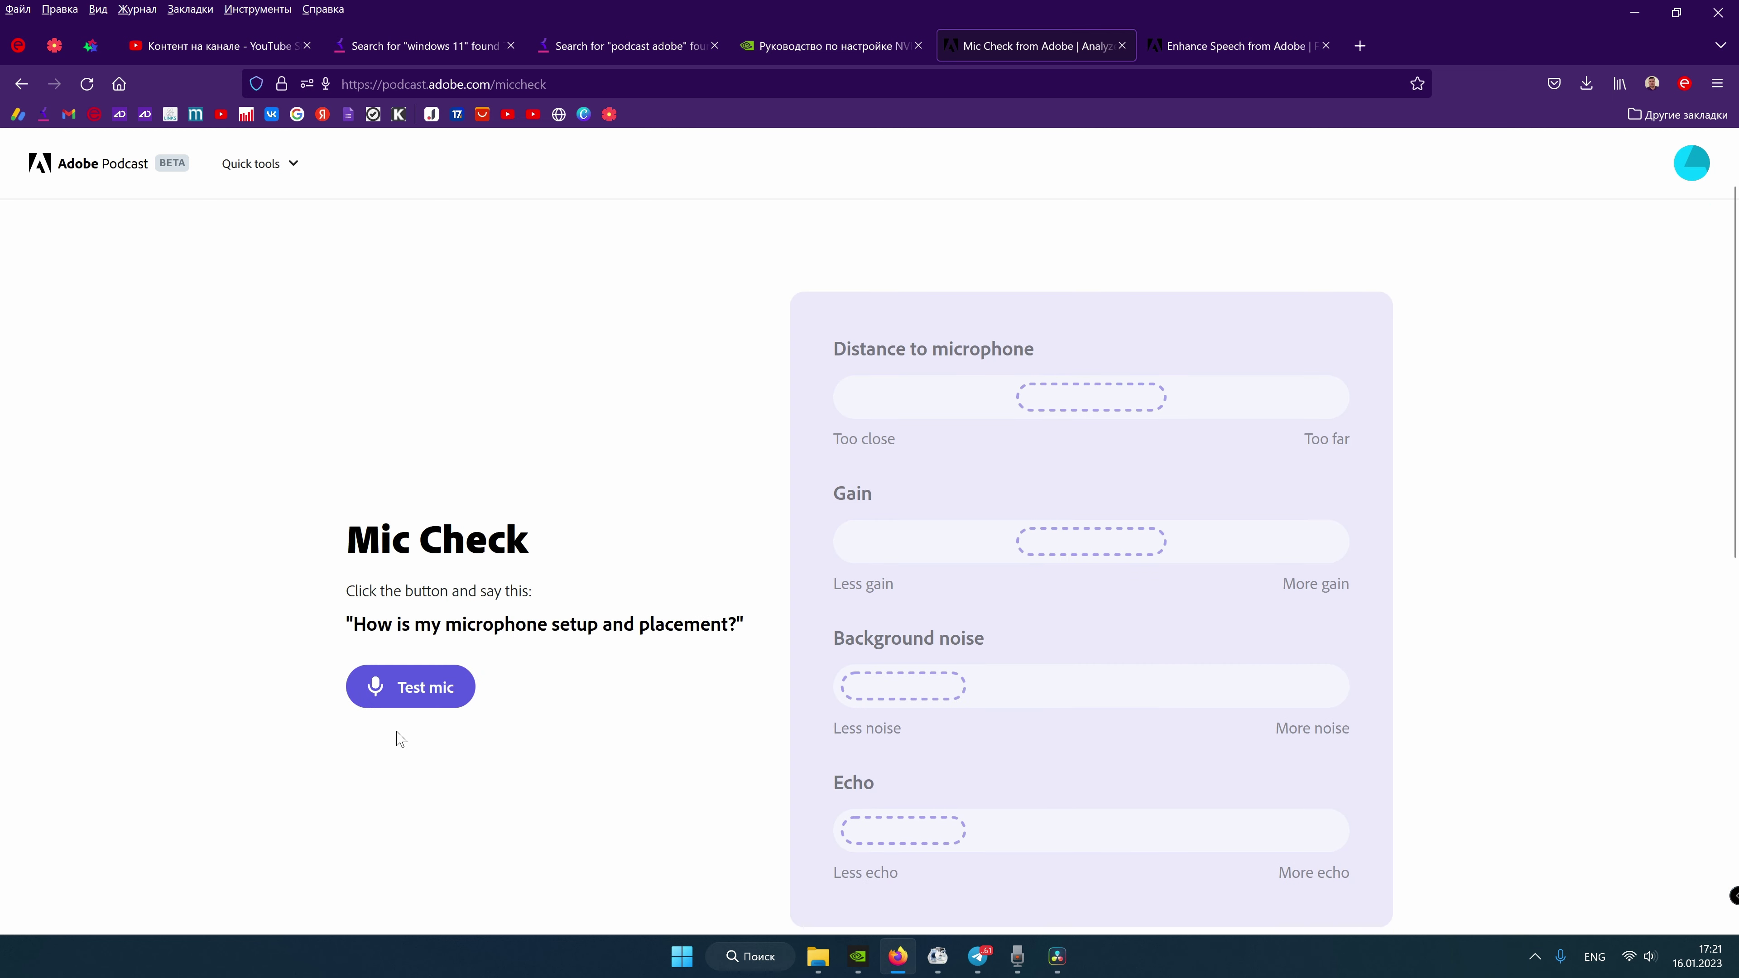
- Run the microphone test twice in Mic Check, stopping each recording to get its distance, gain, background noise and echo ratings
click(411, 695)
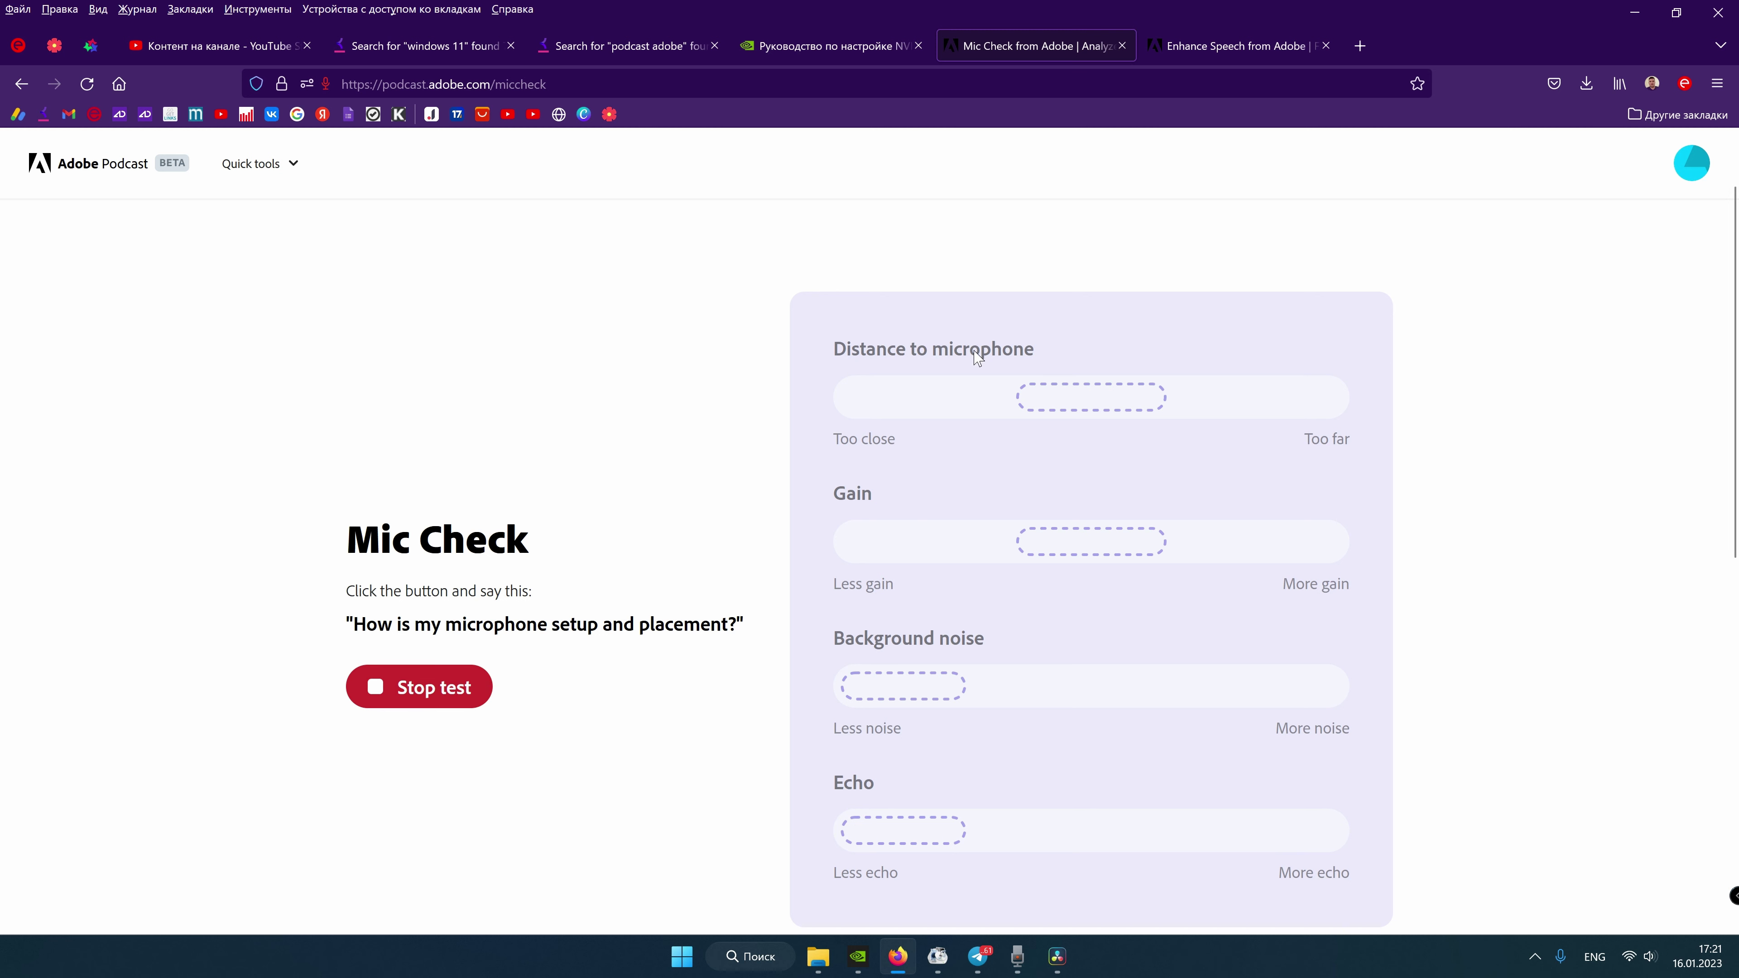
scroll(952, 480, down, 1)
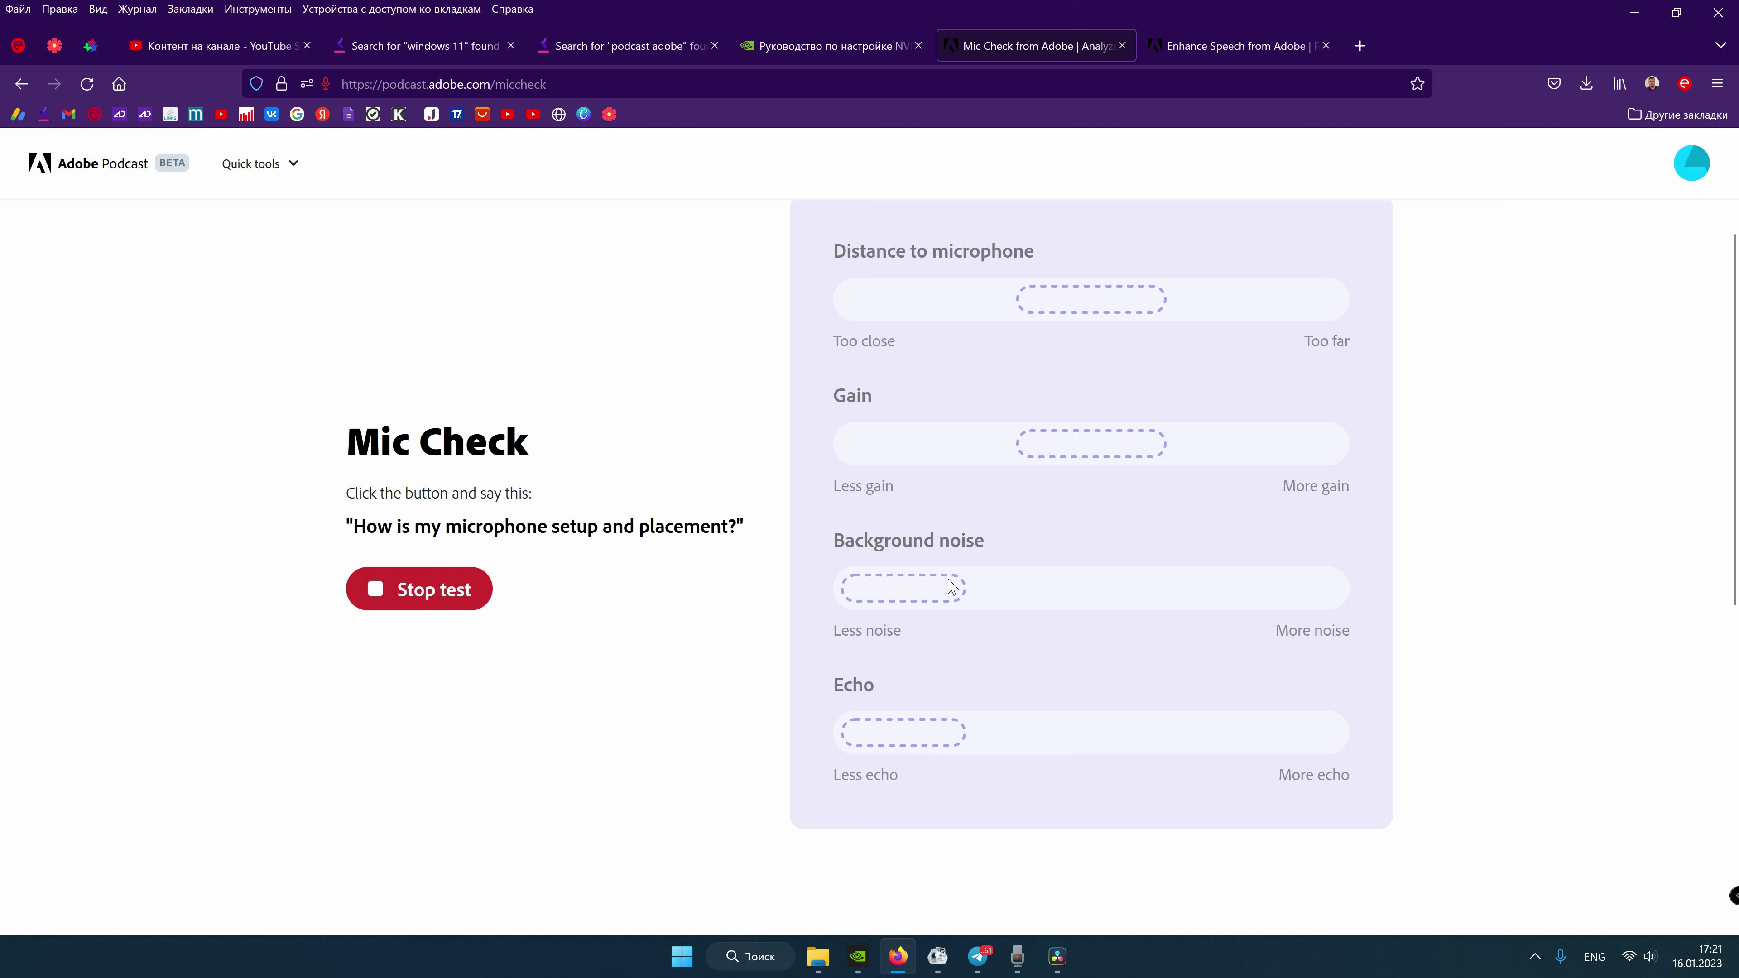
click(429, 594)
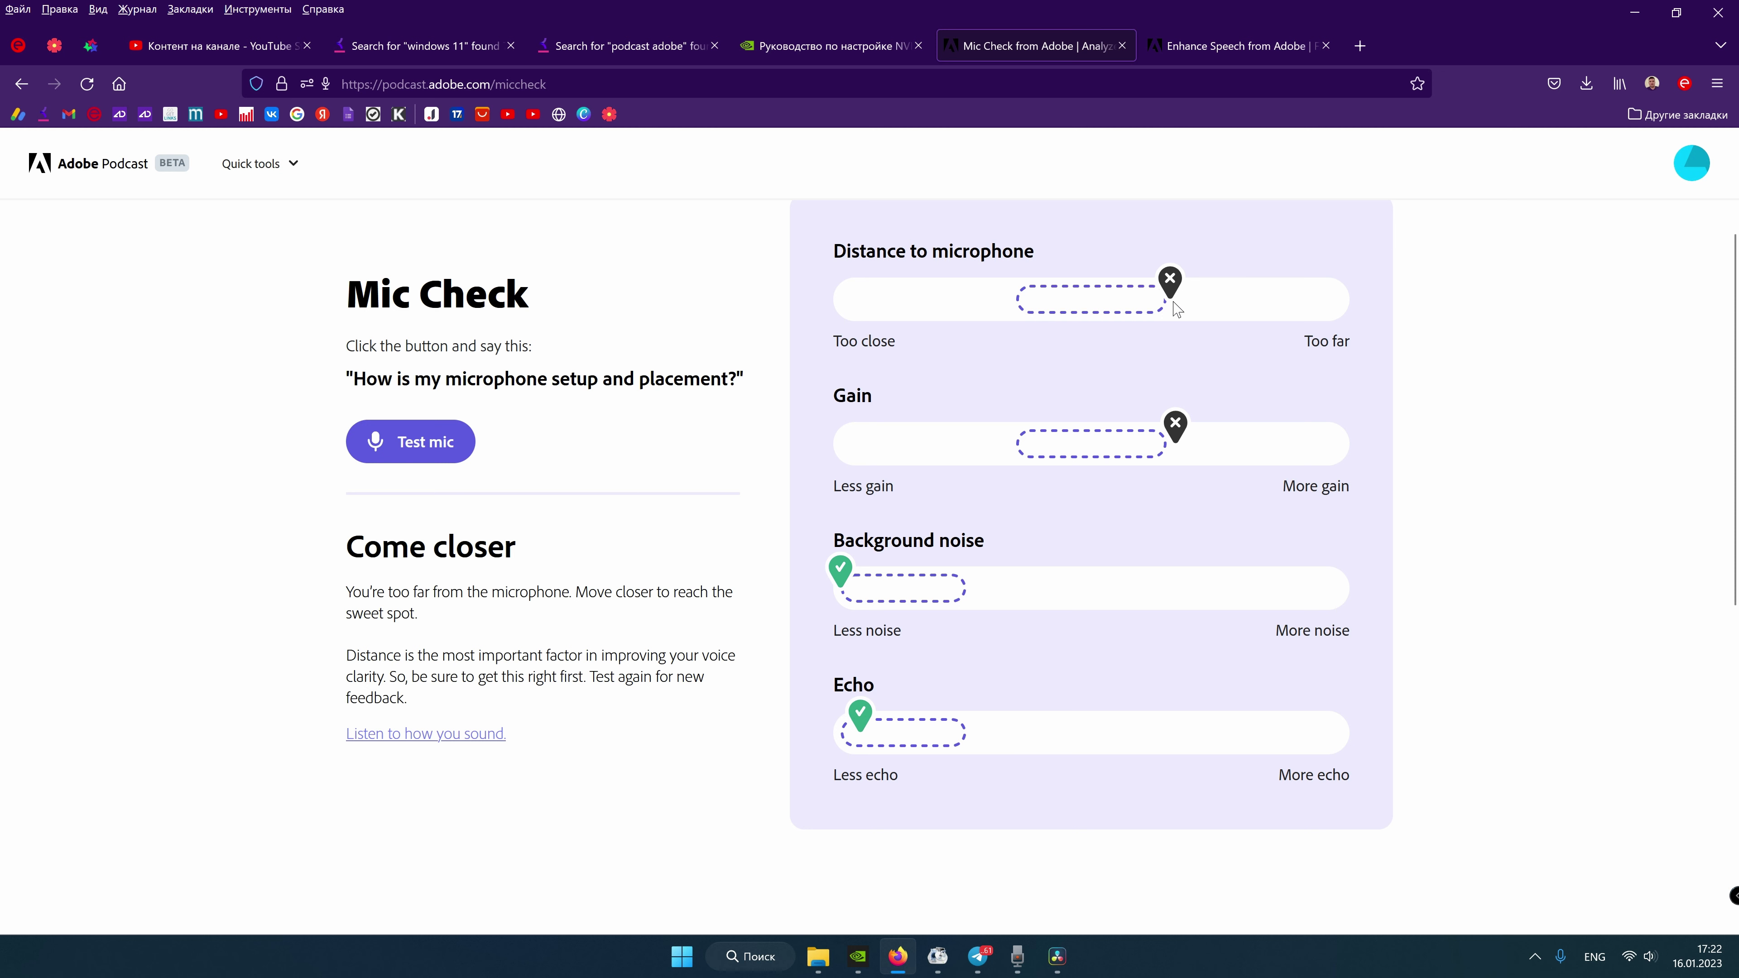
key(space)
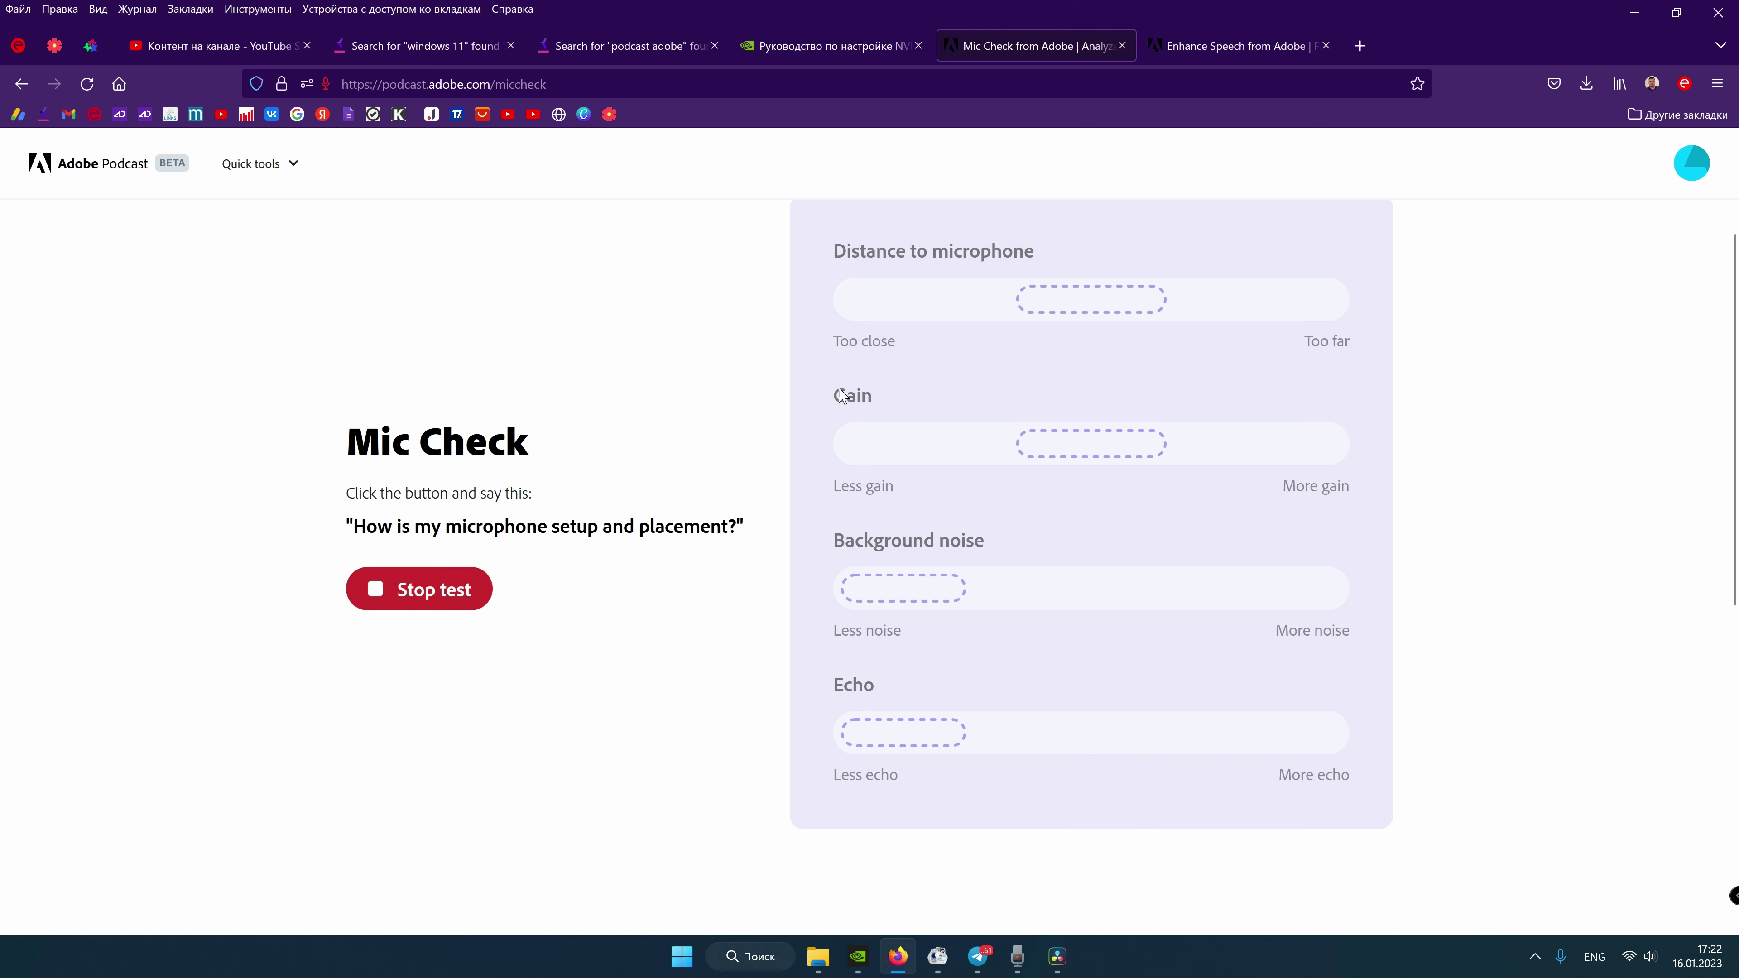
click(451, 589)
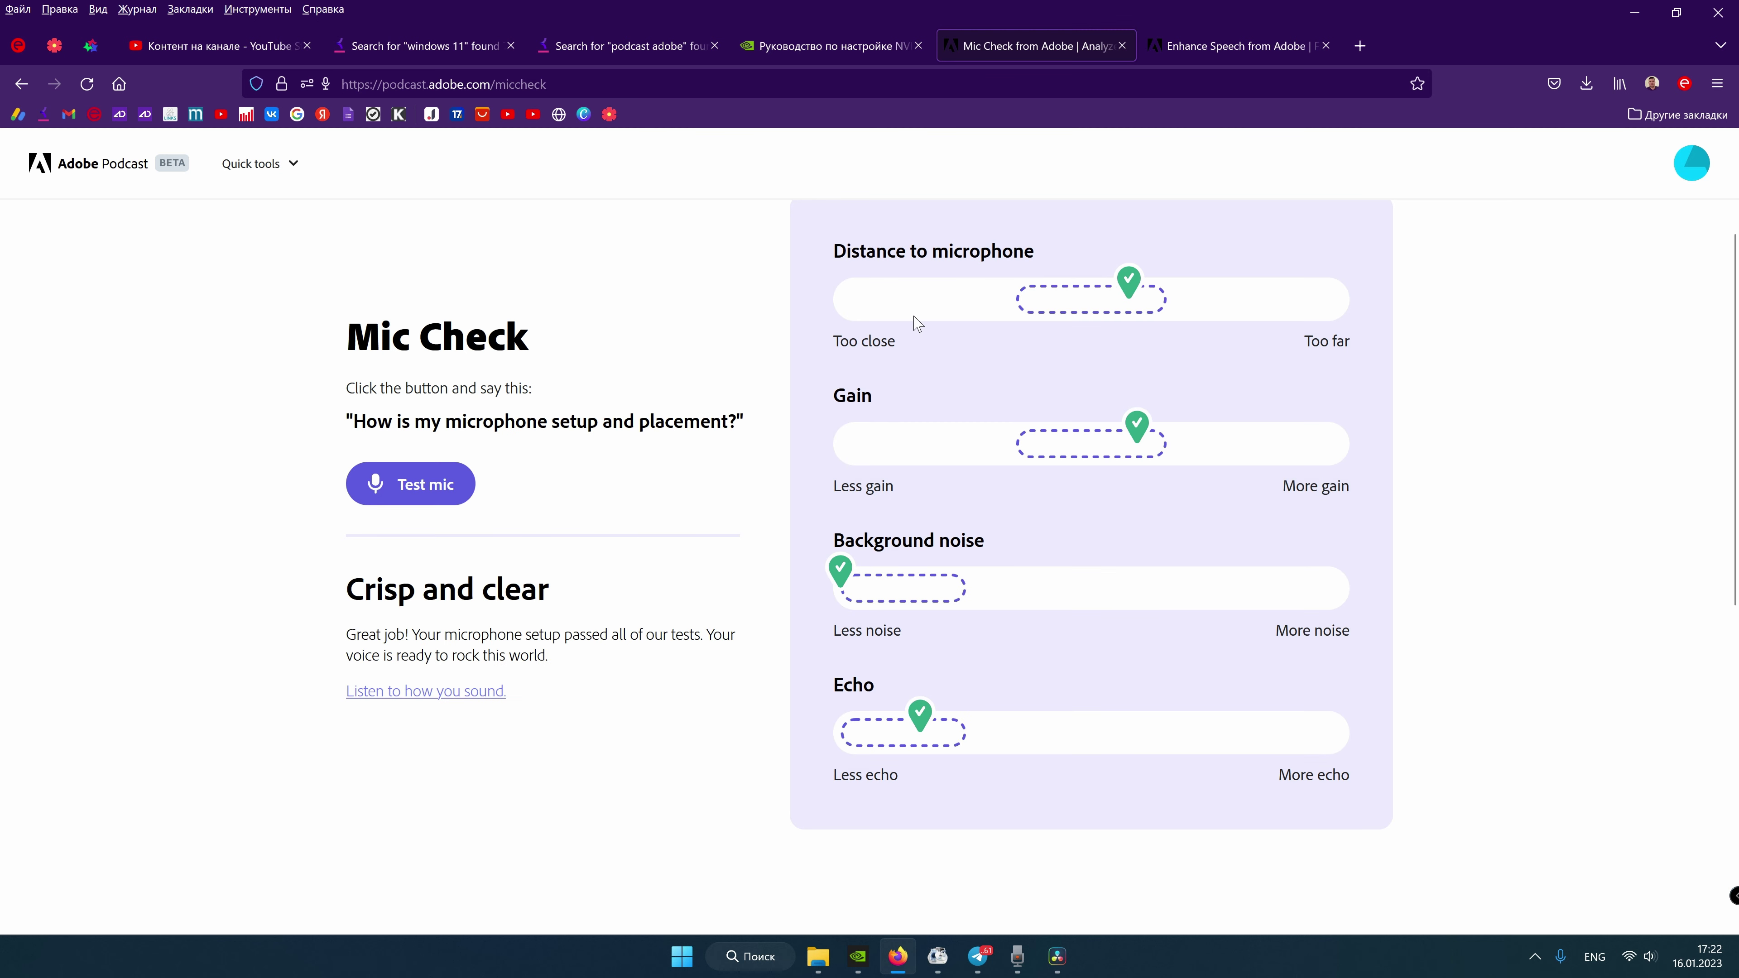